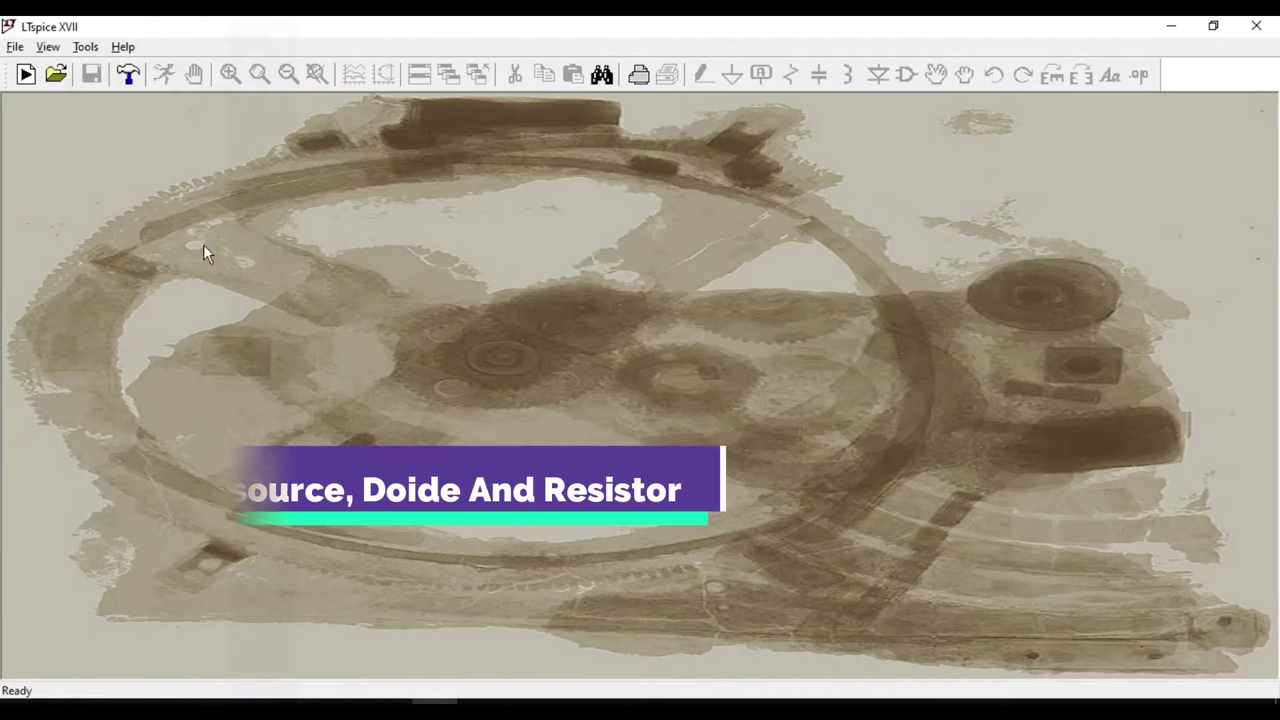
- Place a voltage source V1 on the left side of the Draft1 schematic
{"action": "left_click", "coordinate": [25, 75]}
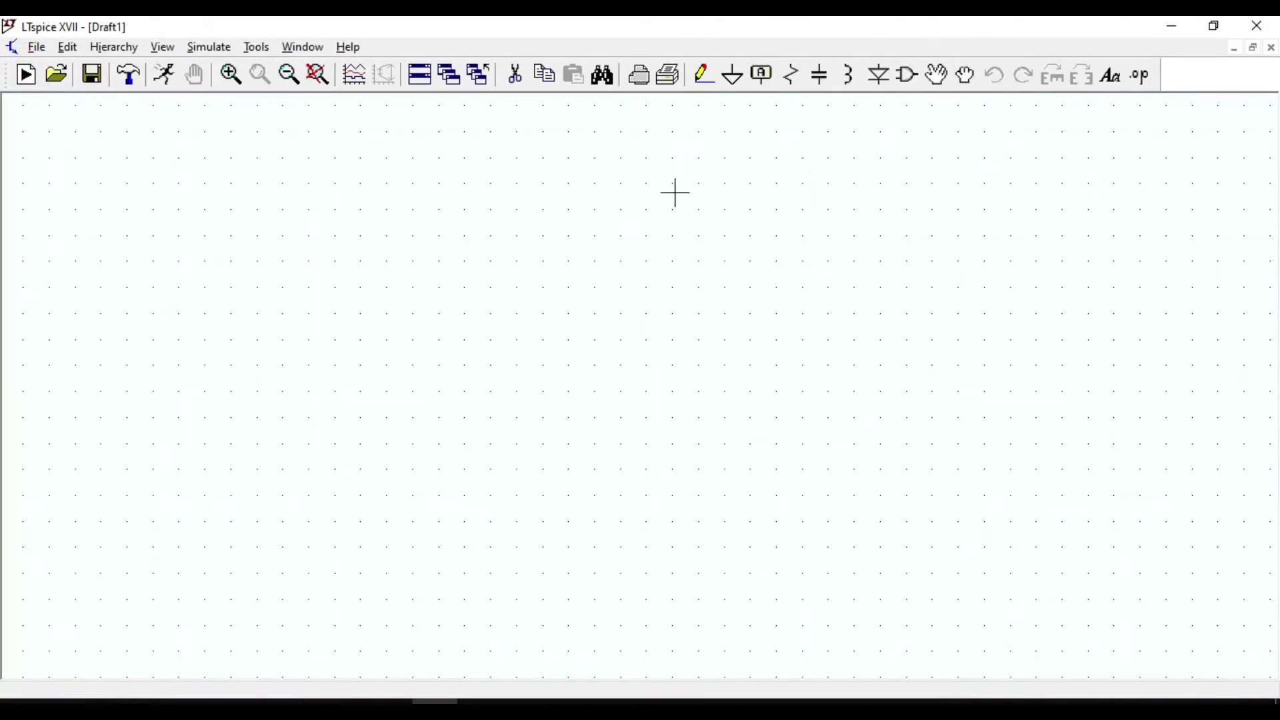
{"action": "left_click", "coordinate": [907, 77]}
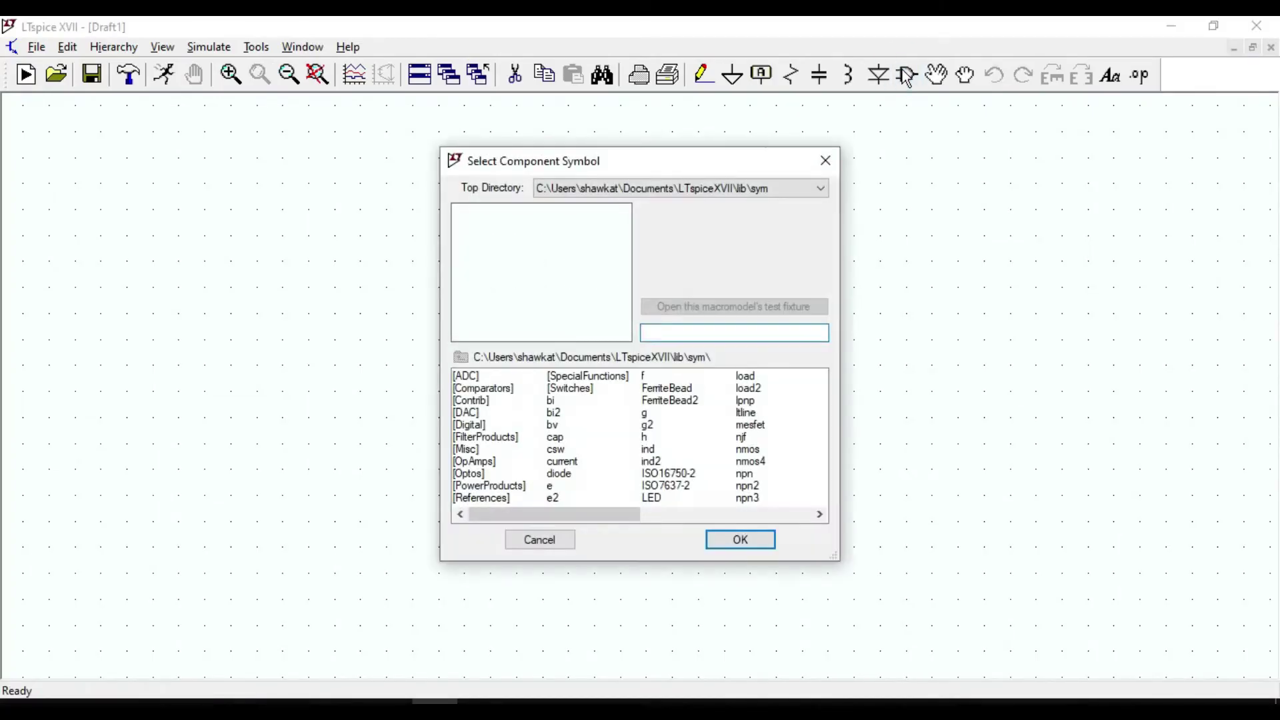
{"action": "type", "text": "voltage"}
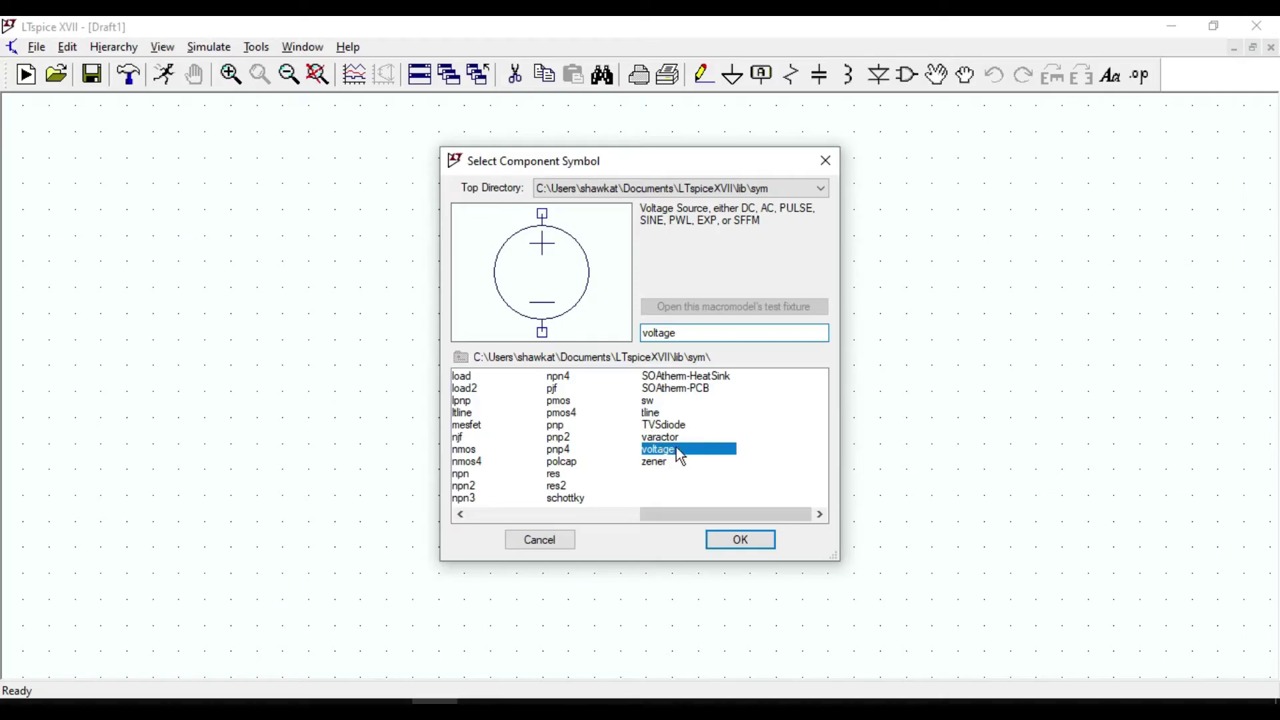
{"action": "left_click", "coordinate": [741, 541]}
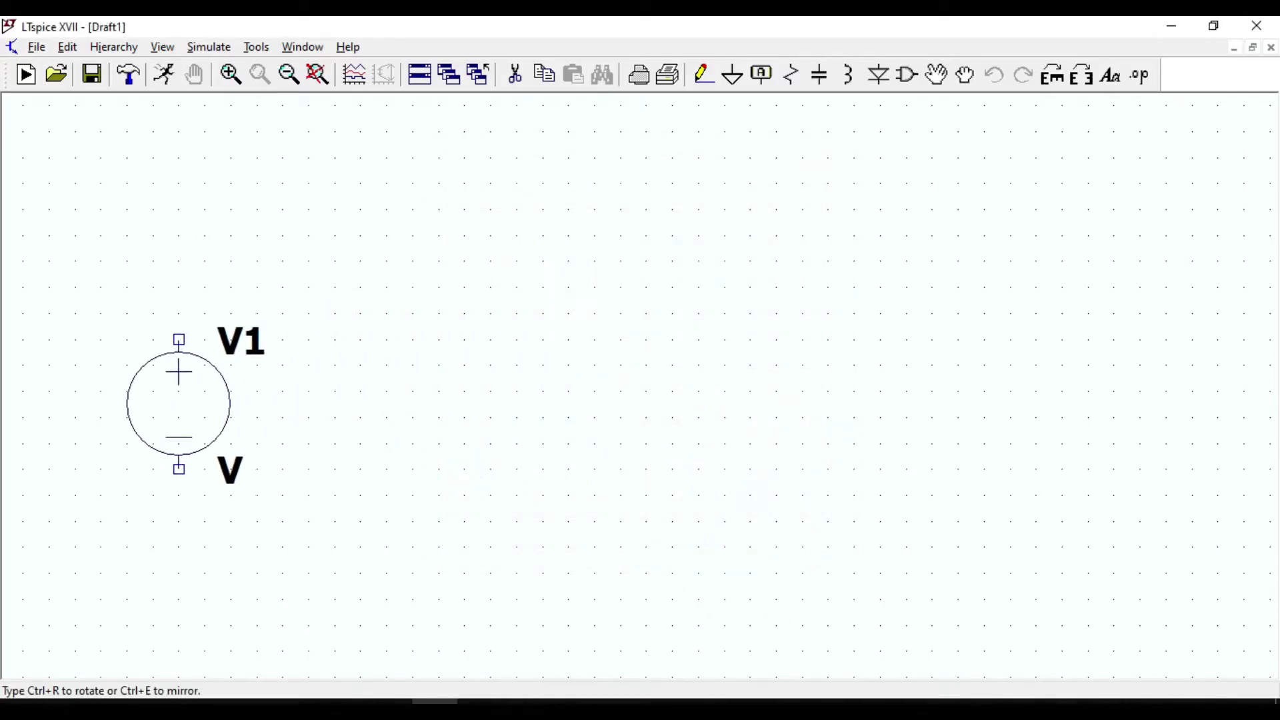
{"action": "left_click", "coordinate": [154, 379]}
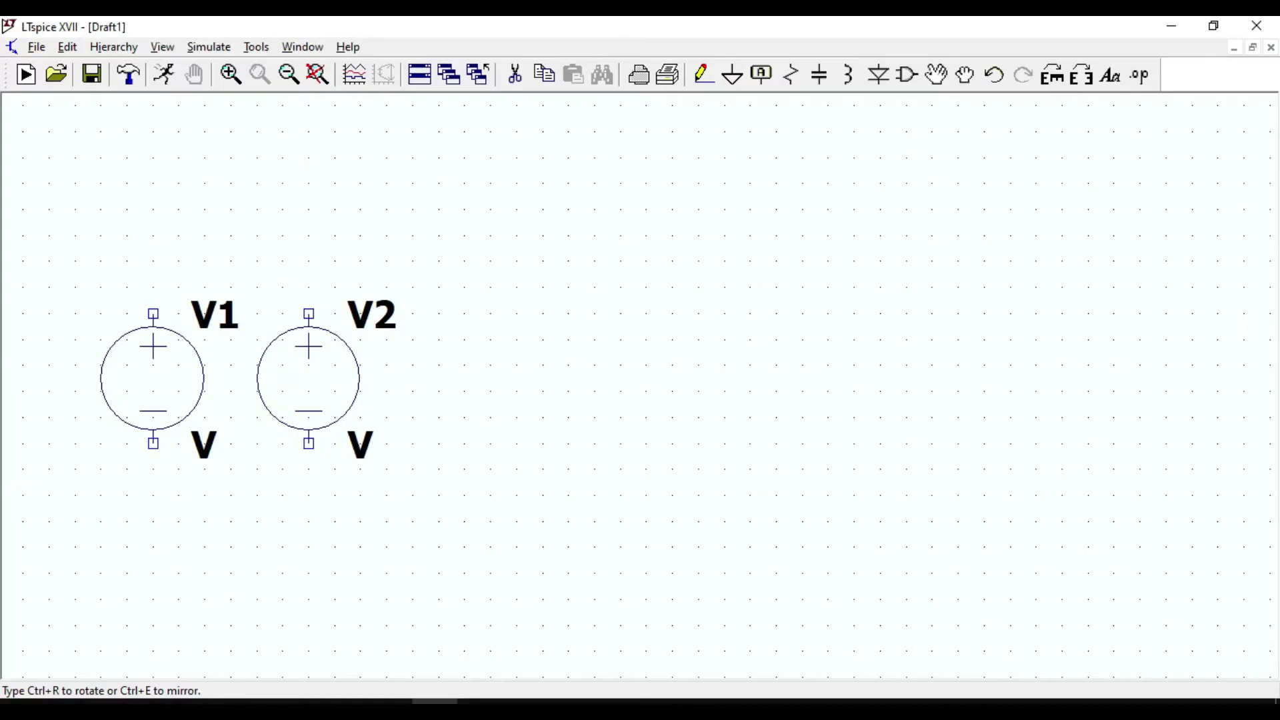
{"action": "key", "text": "Escape"}
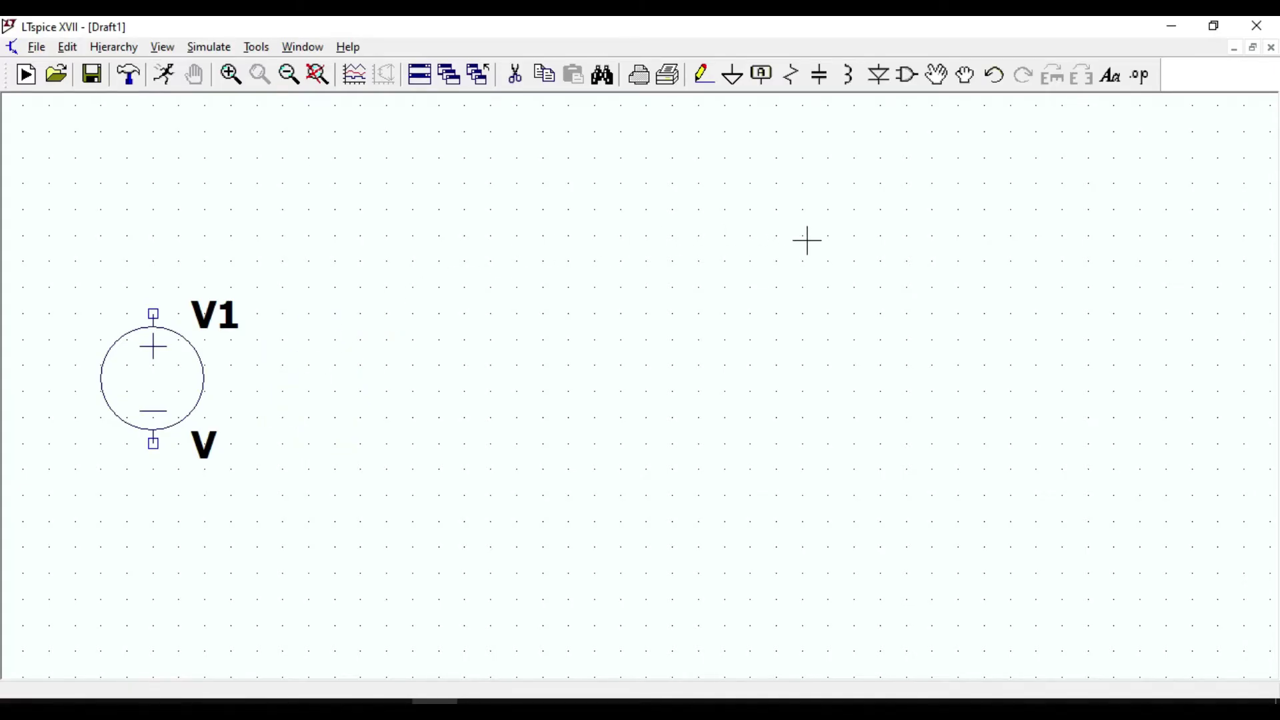
- Place diode D1, rotated horizontal, above and to the right of V1
{"action": "left_click", "coordinate": [879, 74]}
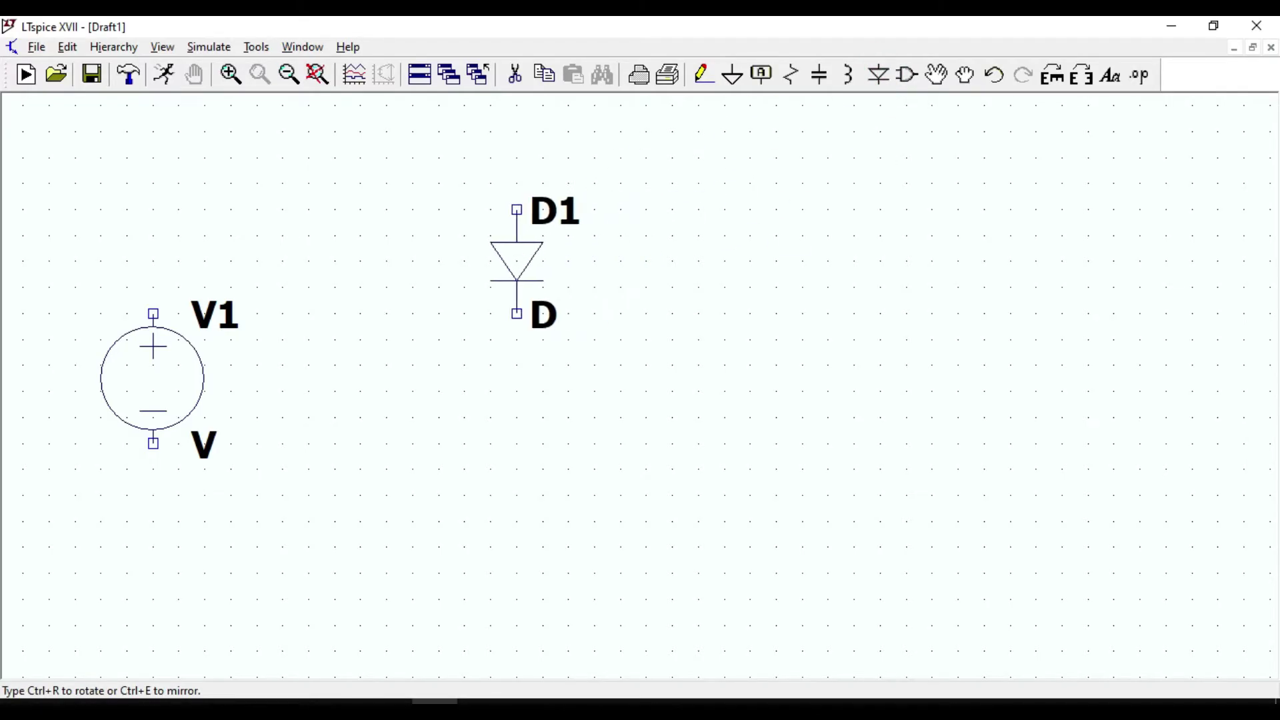
{"action": "key", "text": "ctrl+r"}
{"action": "key", "text": "ctrl+r"}
{"action": "key", "text": "ctrl+r"}
{"action": "left_click", "coordinate": [464, 210]}
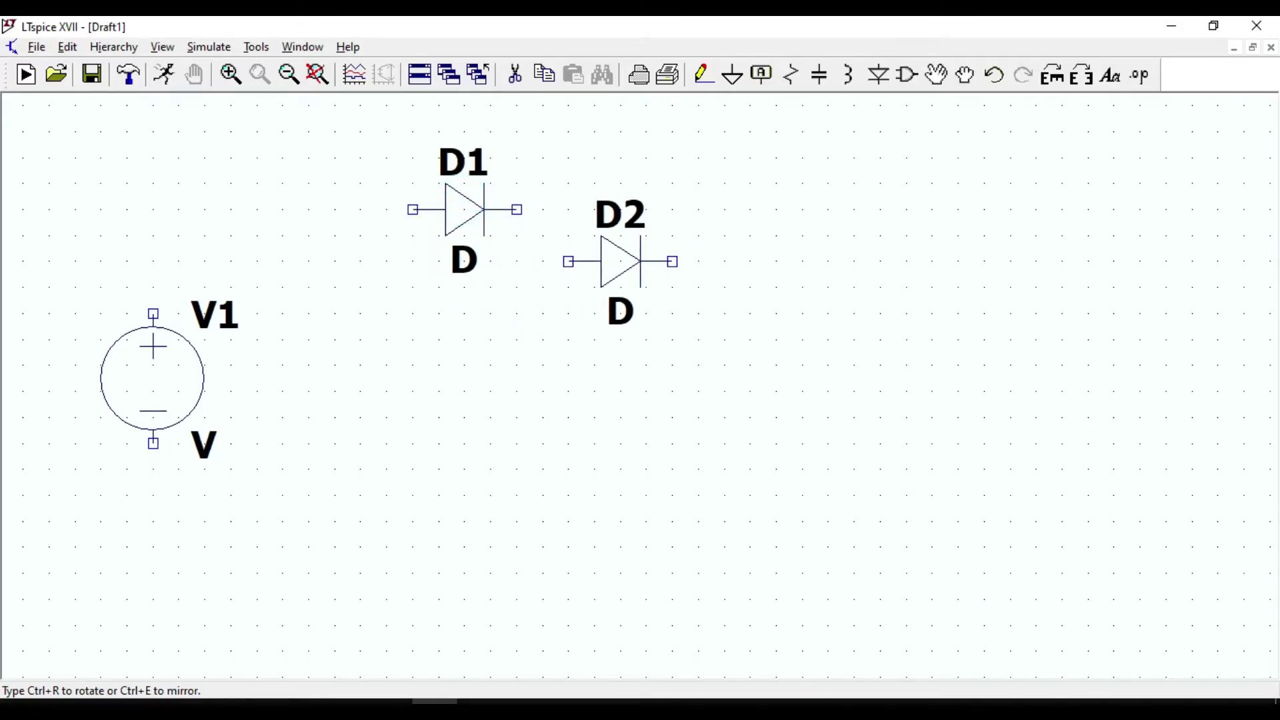
{"action": "key", "text": "Escape"}
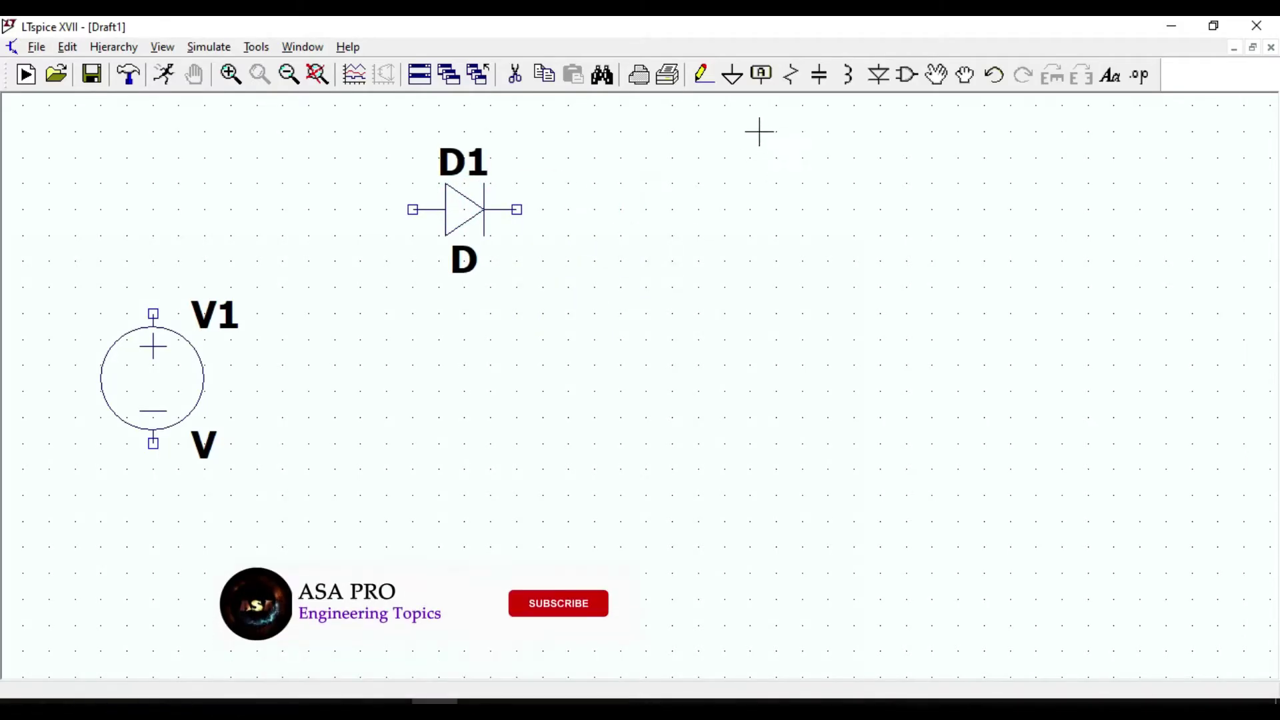
- Place an upright resistor R1 on the right side of the schematic
{"action": "left_click", "coordinate": [792, 75]}
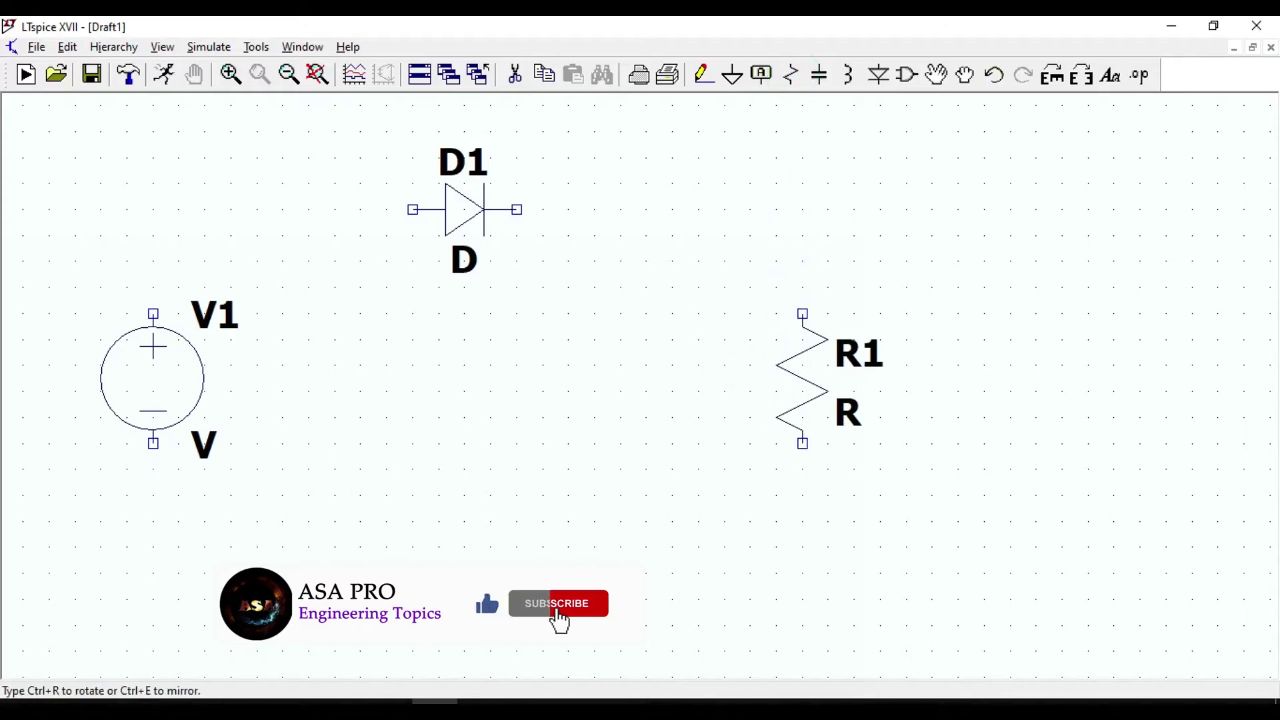
{"action": "left_click", "coordinate": [801, 361]}
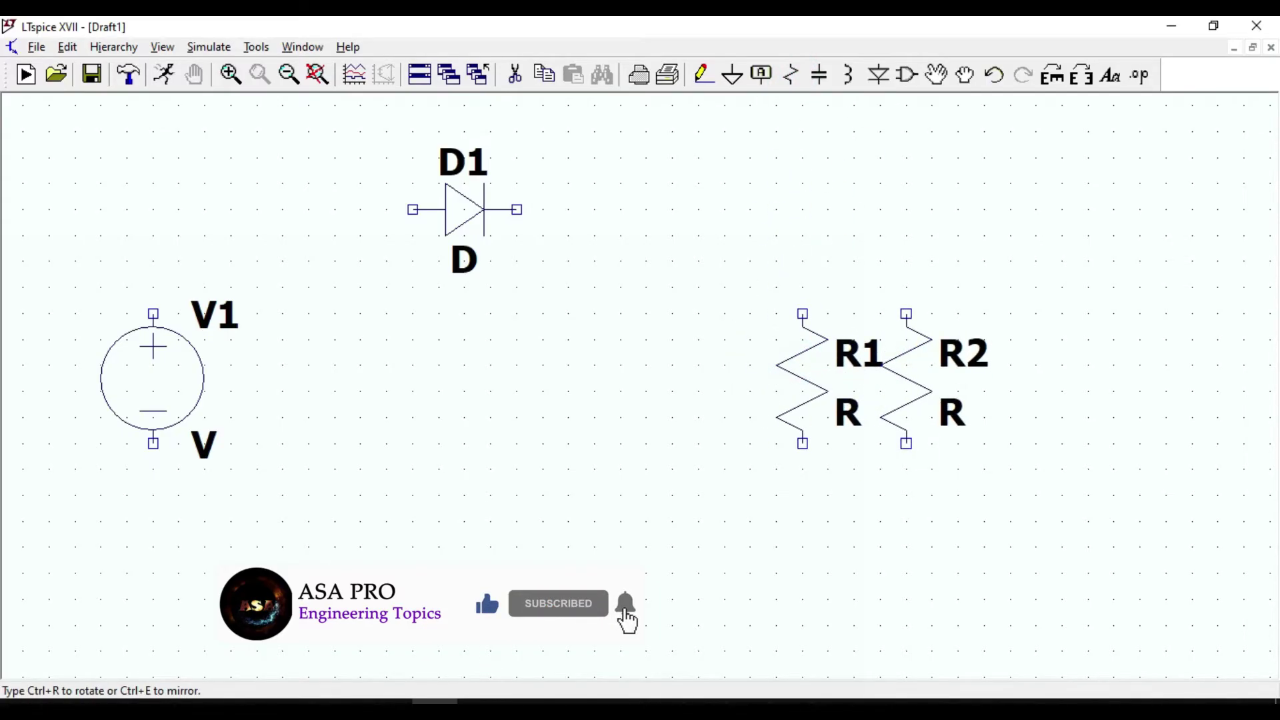
{"action": "key", "text": "Escape"}
- Wire V1's top pin through D1 and down past R1, returning along the bottom to V1's lower pin
{"action": "left_click", "coordinate": [704, 75]}
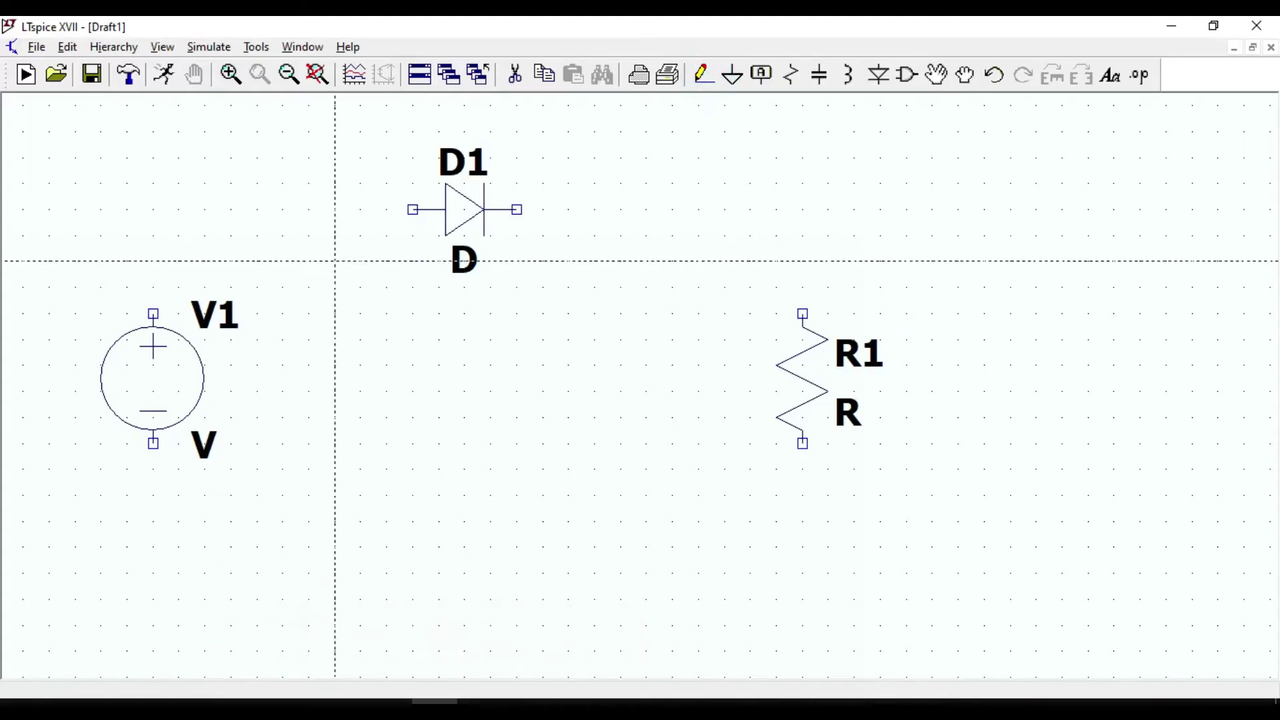
{"action": "left_click", "coordinate": [154, 313]}
{"action": "left_click", "coordinate": [153, 209]}
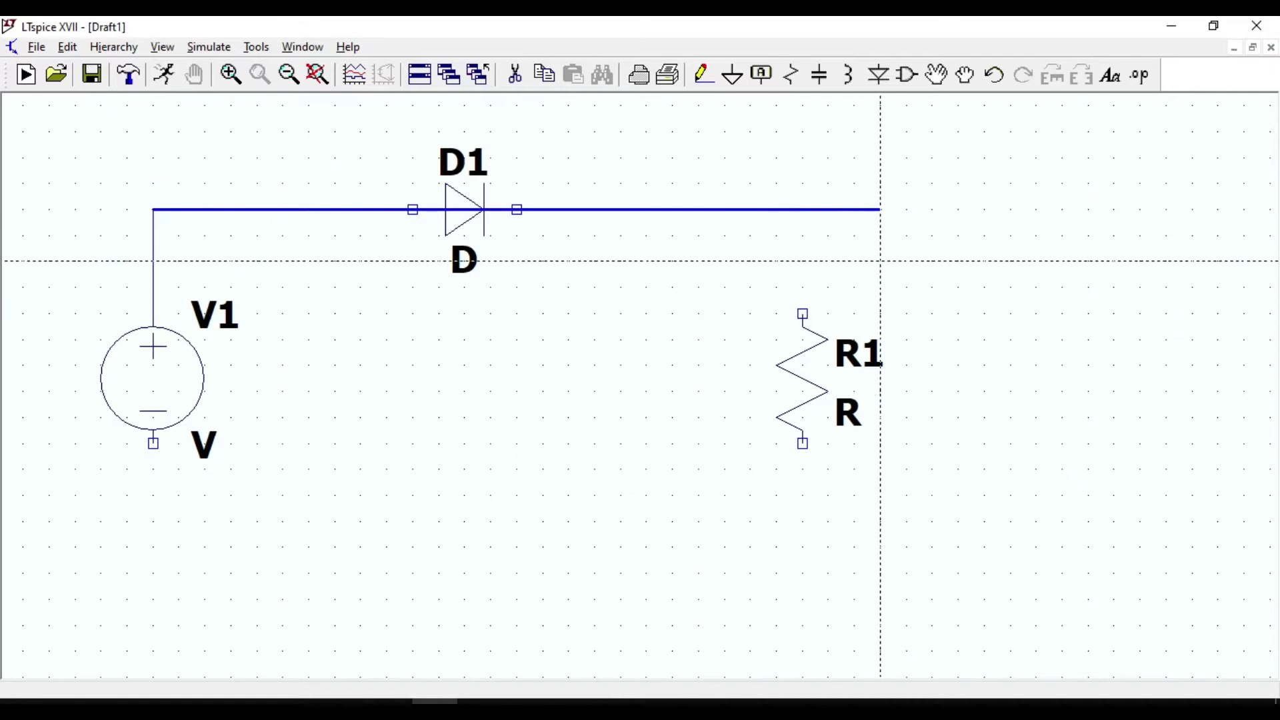
{"action": "left_click", "coordinate": [804, 547]}
{"action": "left_click", "coordinate": [153, 547]}
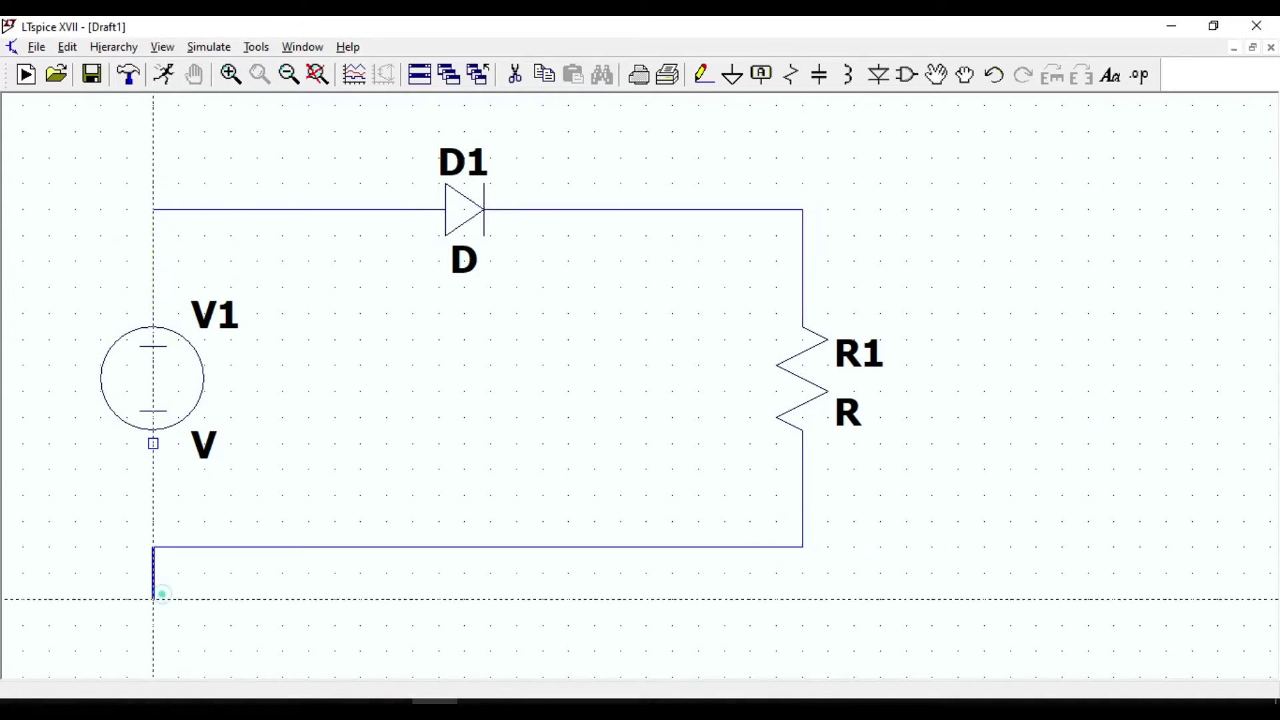
{"action": "left_click", "coordinate": [148, 442]}
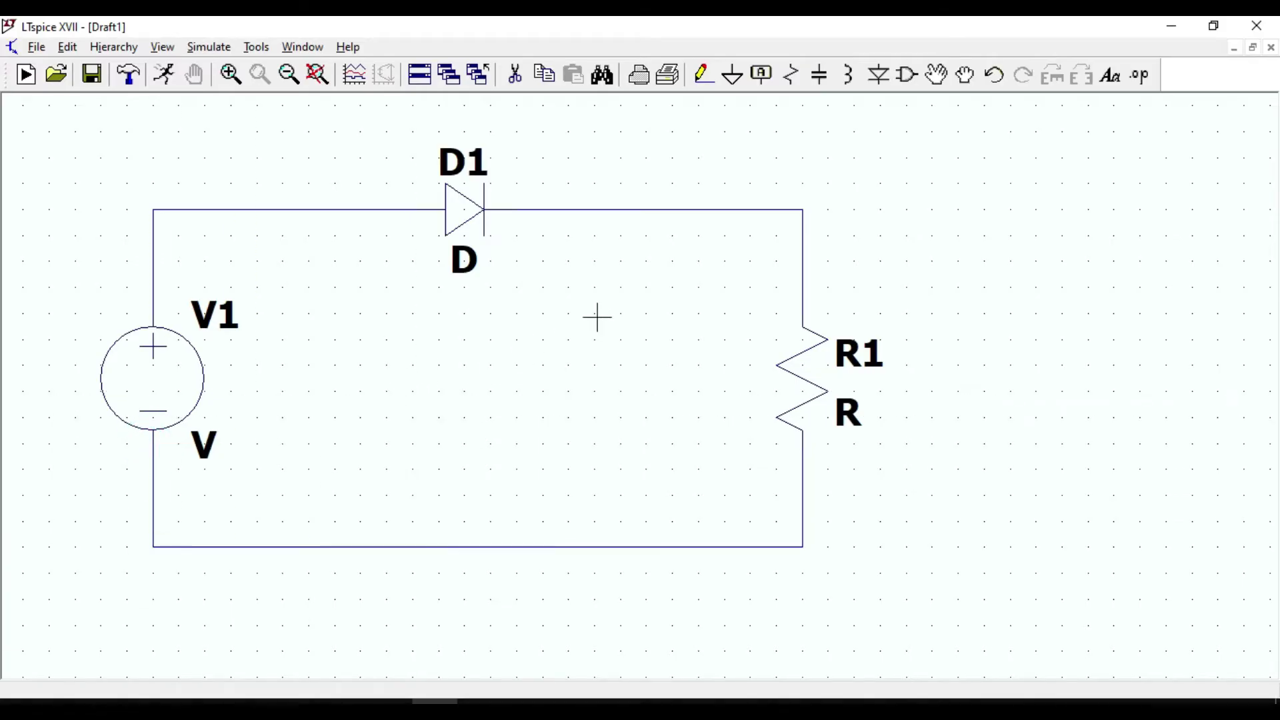
- Attach a ground symbol at the loop's bottom-right wire corner beneath R1
{"action": "left_click", "coordinate": [733, 75]}
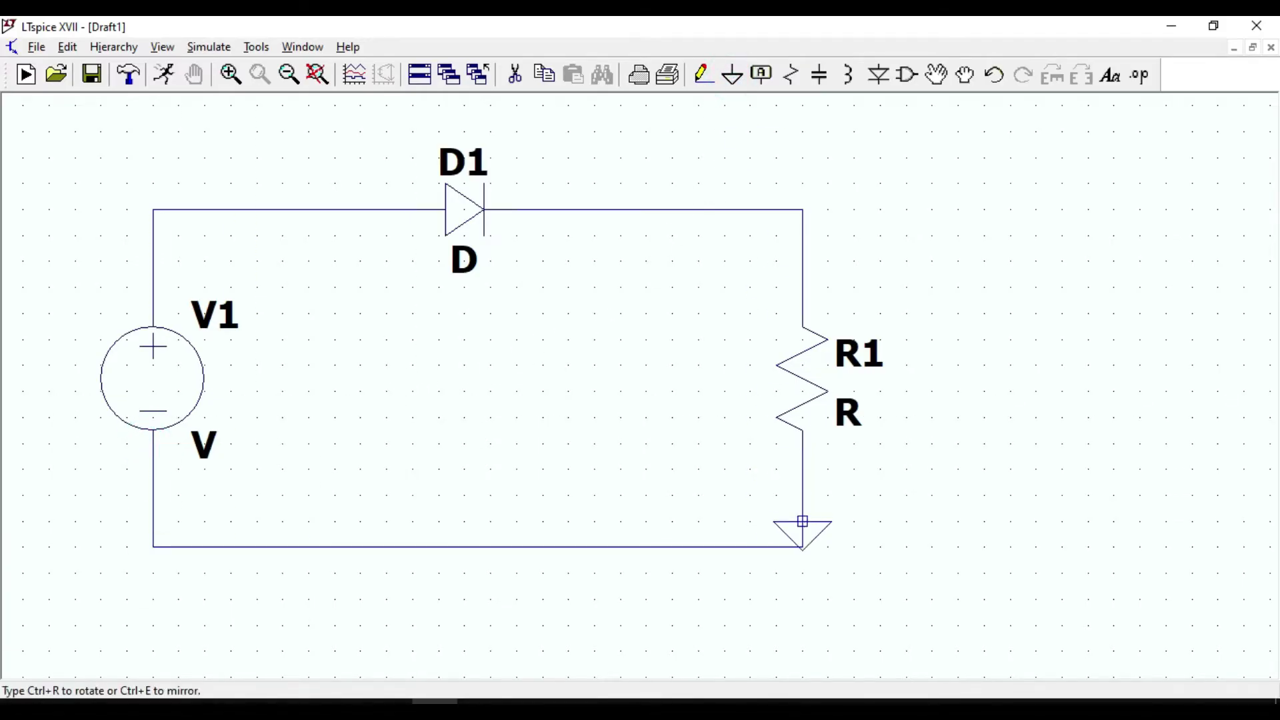
{"action": "left_click", "coordinate": [803, 548]}
{"action": "key", "text": "Escape"}
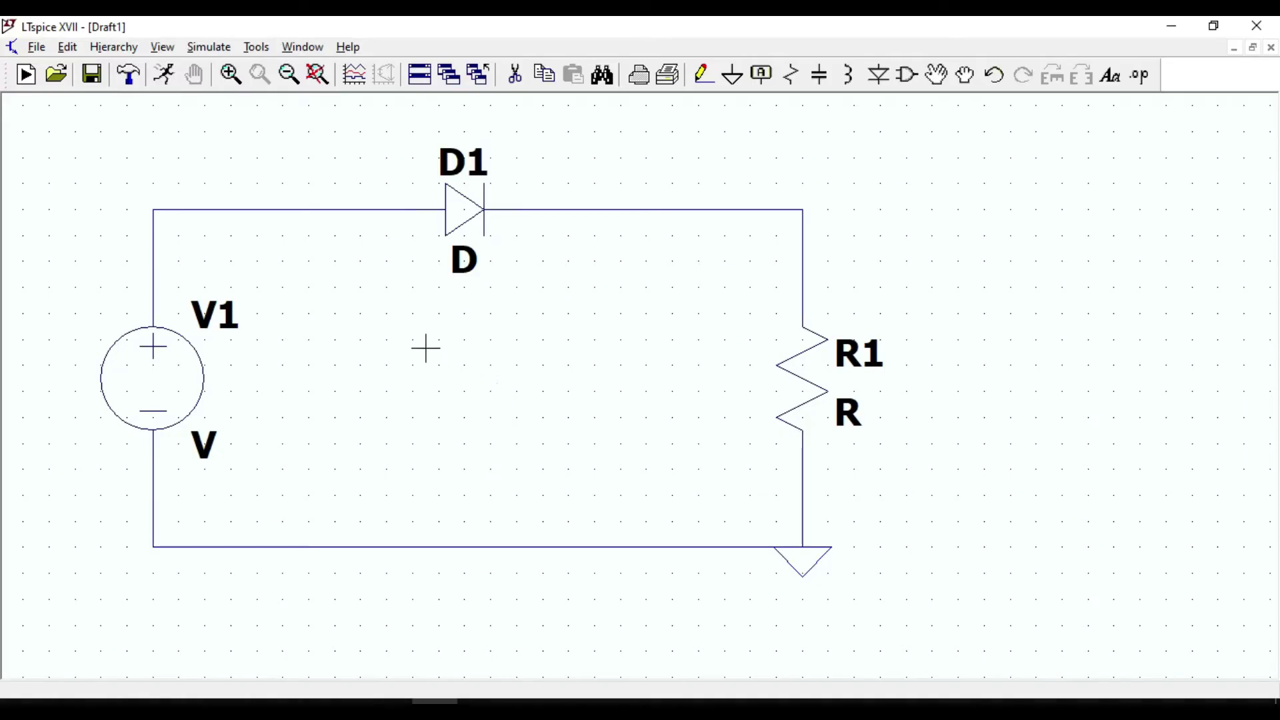
- Make V1 a SINE source with amplitude 1 and frequency 100 Hz
{"action": "right_click", "coordinate": [160, 385]}
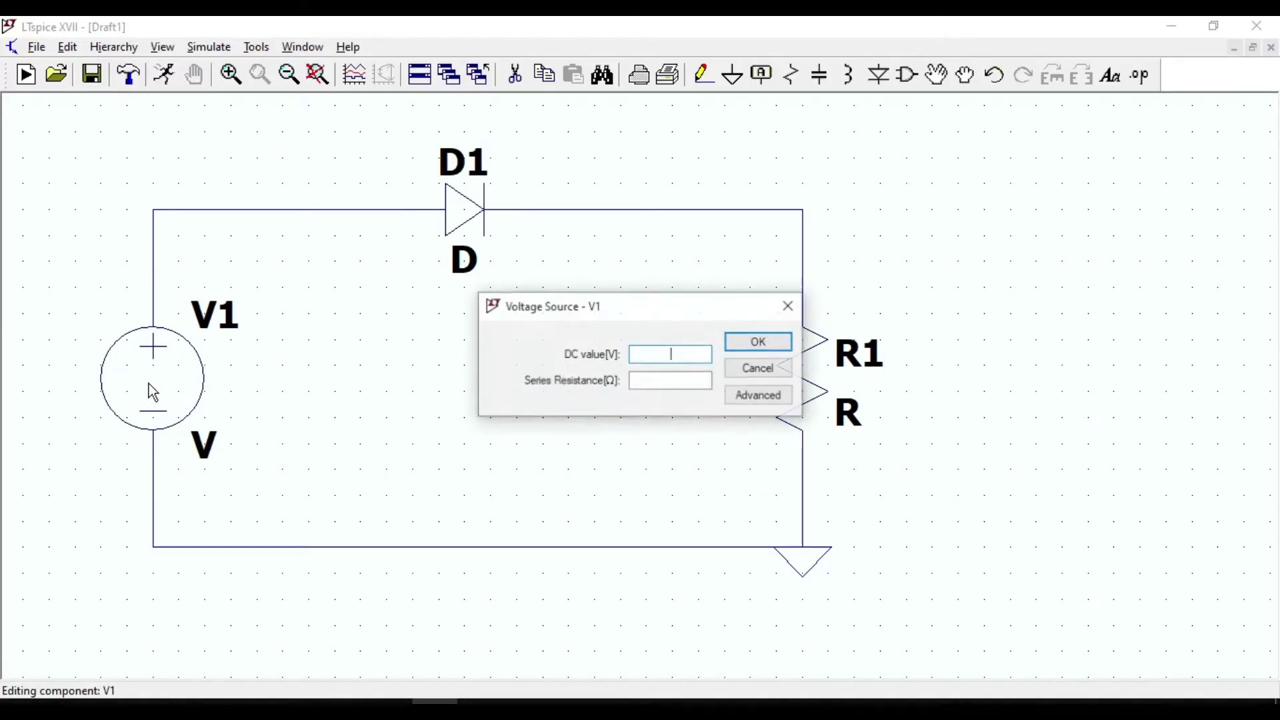
{"action": "left_click", "coordinate": [759, 396]}
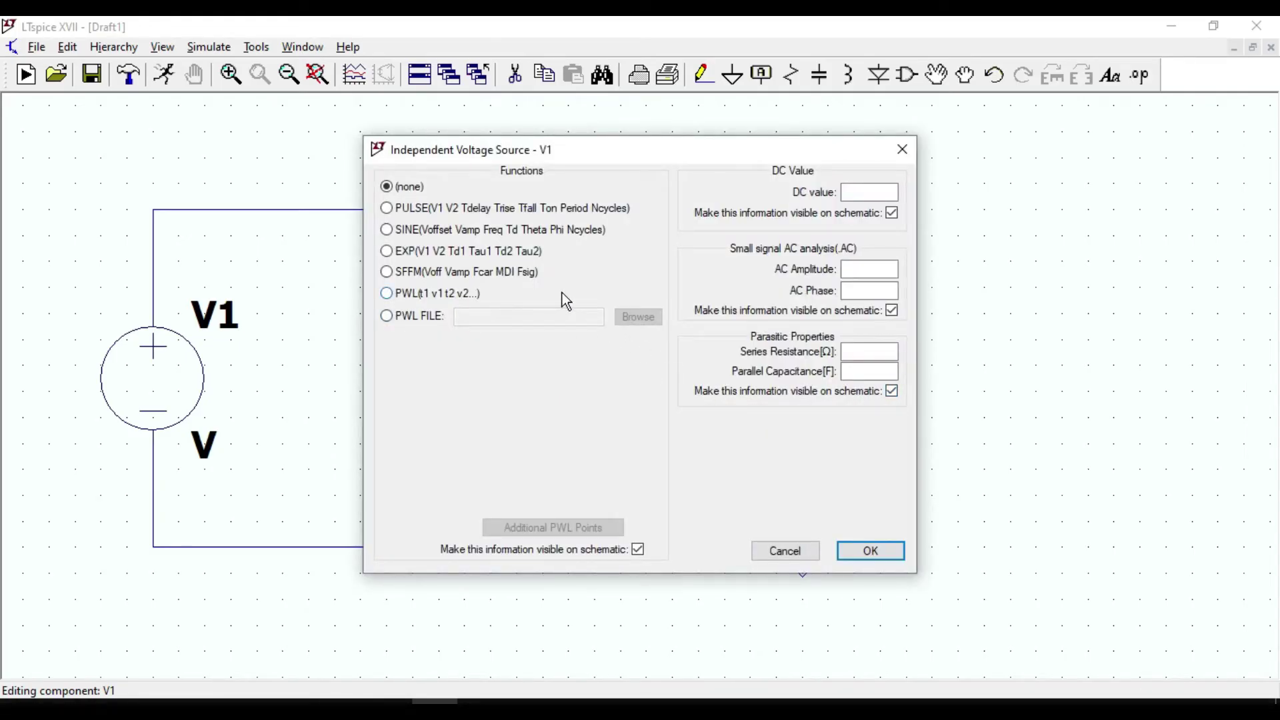
{"action": "left_click", "coordinate": [414, 238]}
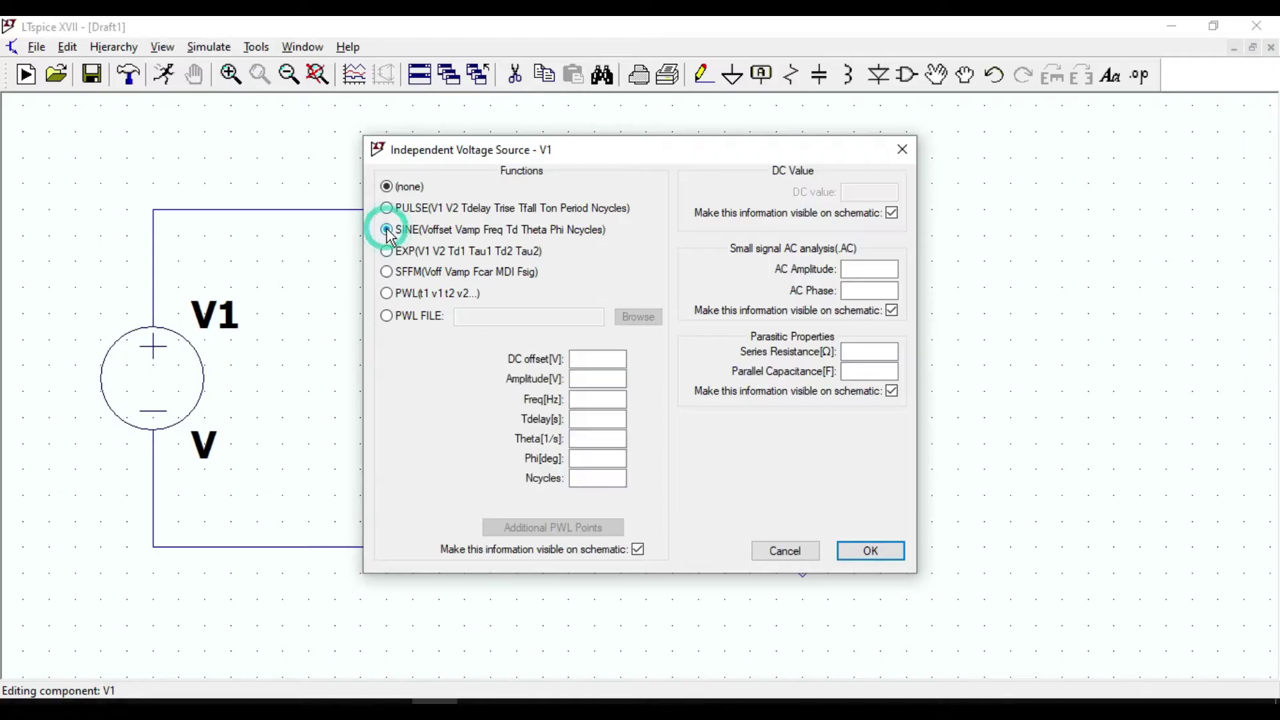
{"action": "left_click", "coordinate": [598, 374]}
{"action": "type", "text": "1"}
{"action": "key", "text": "Tab"}
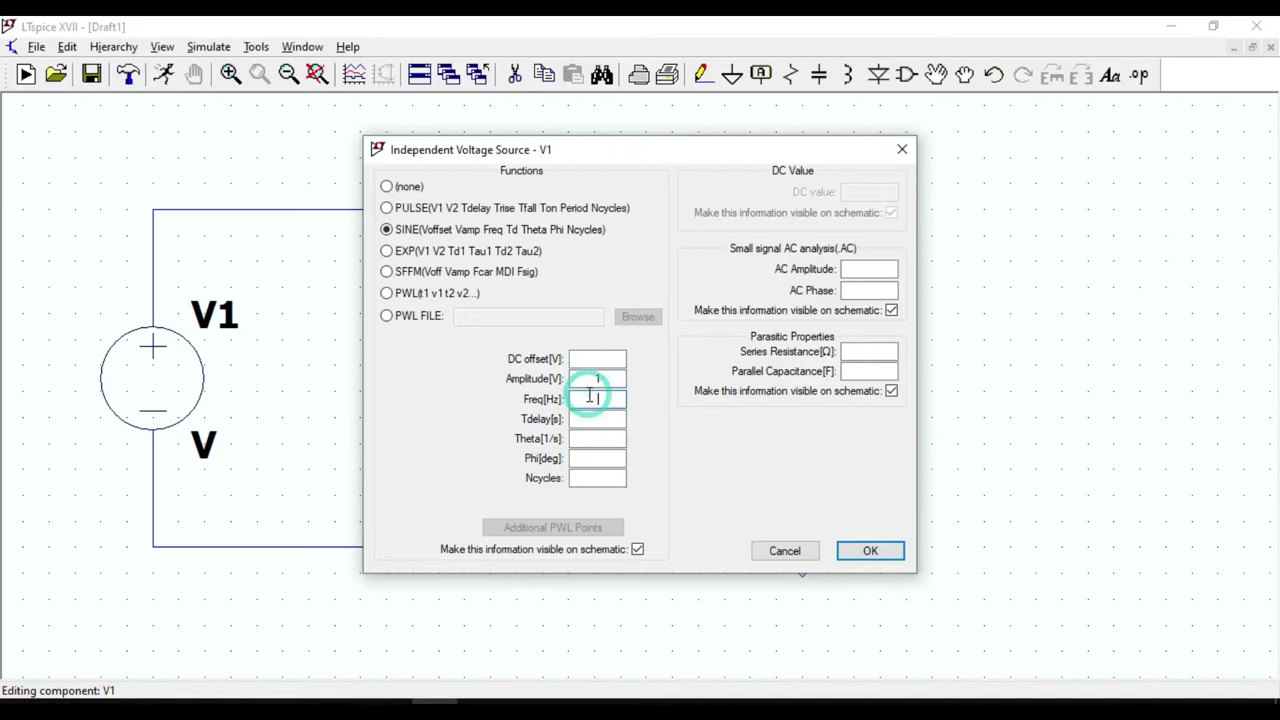
{"action": "type", "text": "100"}
- Apply the SINE(0 1 100) source settings and give resistor R1 a value of 10k
{"action": "left_click", "coordinate": [868, 551]}
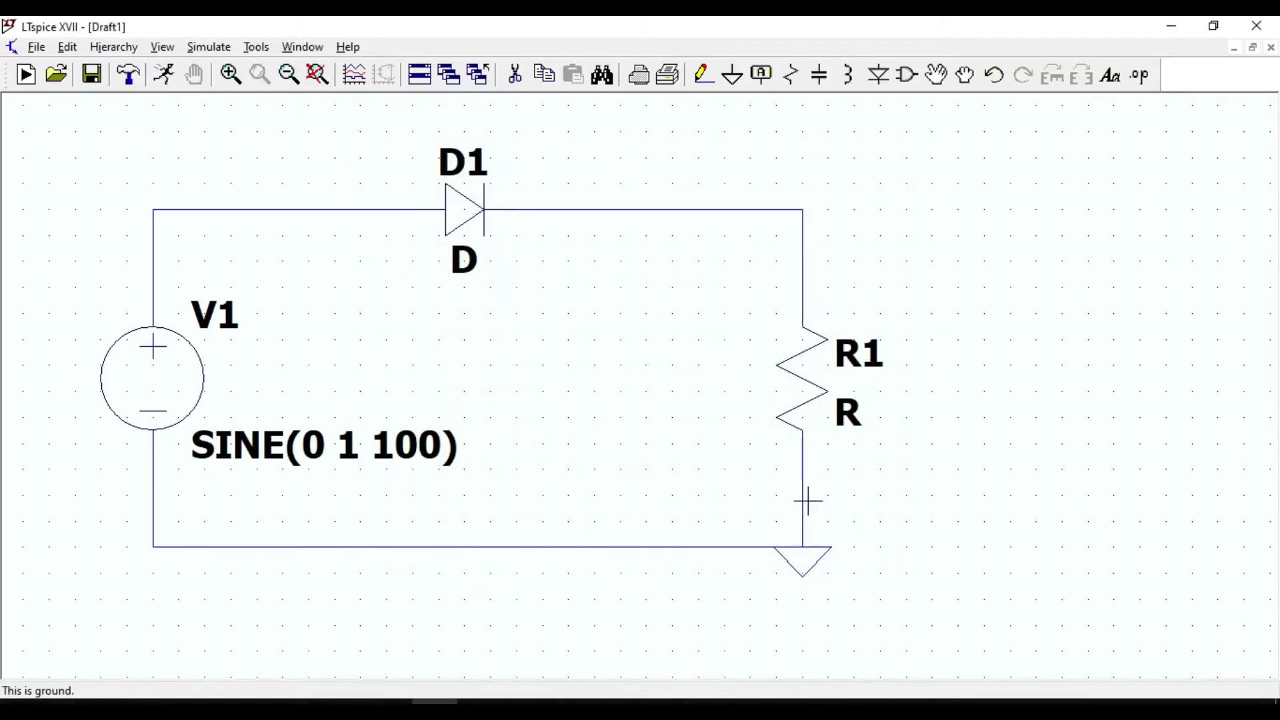
{"action": "right_click", "coordinate": [804, 394]}
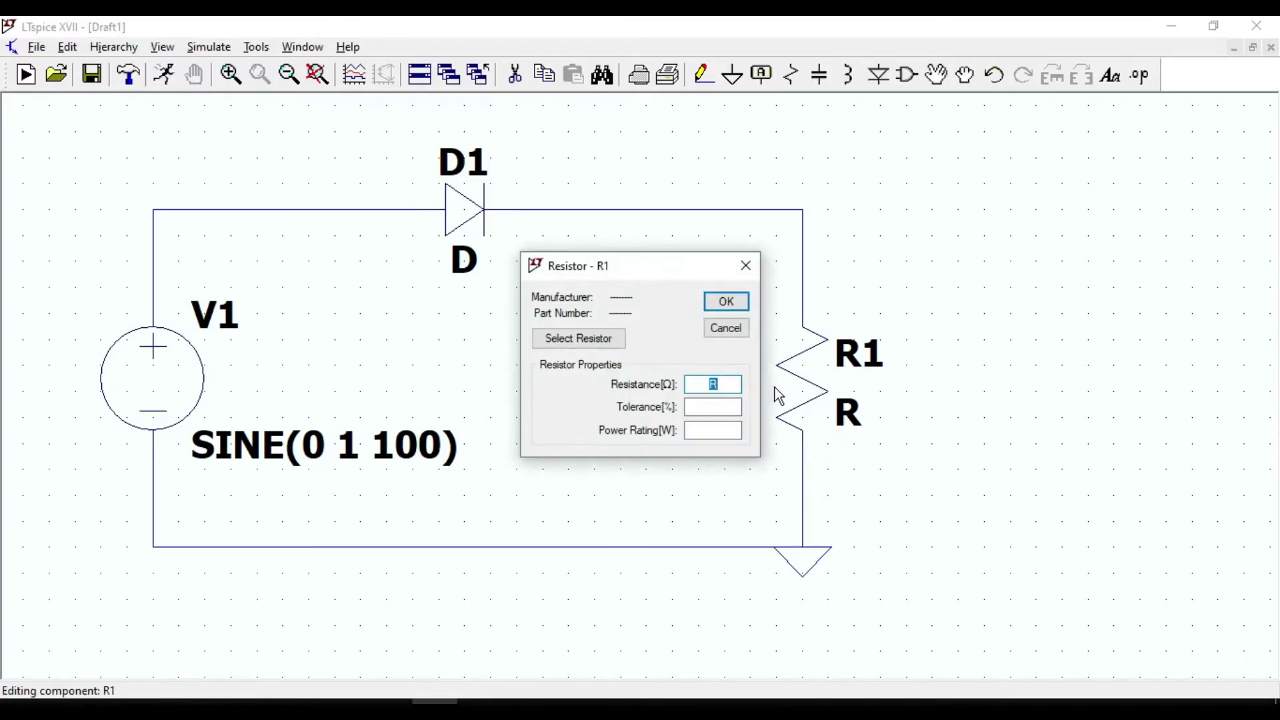
{"action": "type", "text": "10k"}
{"action": "key", "text": "Return"}
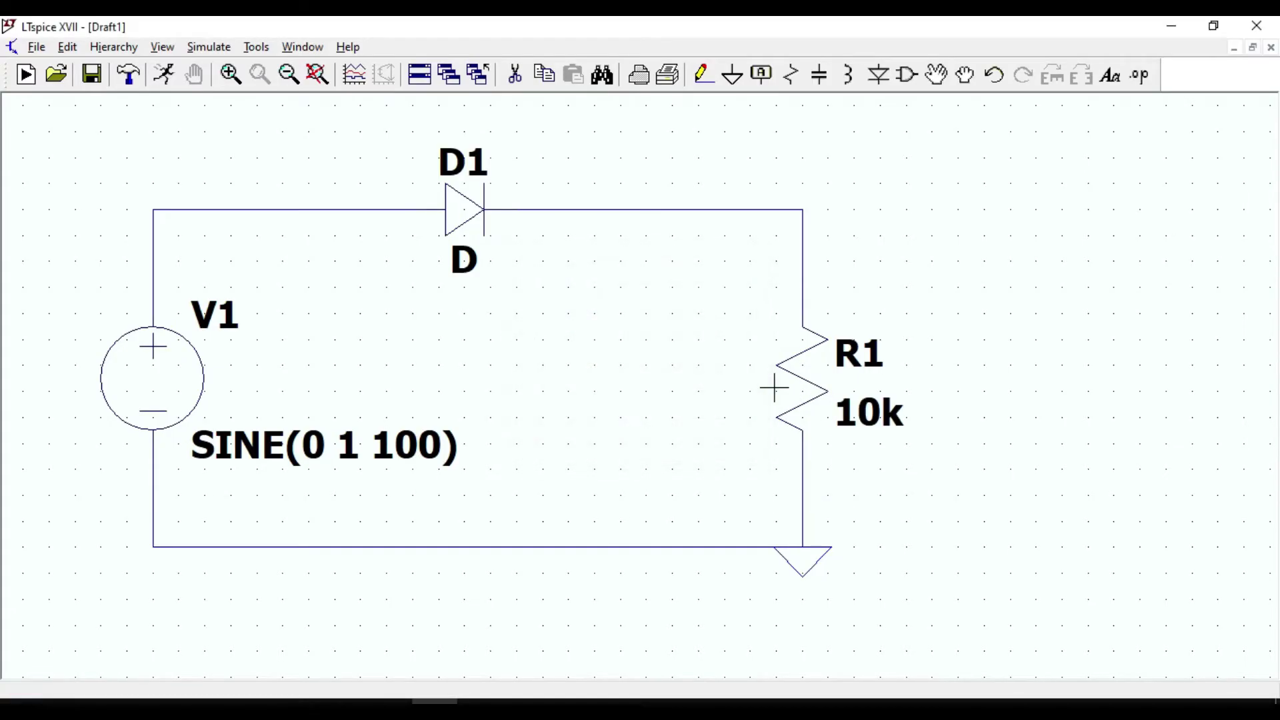
- Create a transient simulation command with a 0.05 s stop time
{"action": "left_click", "coordinate": [212, 53]}
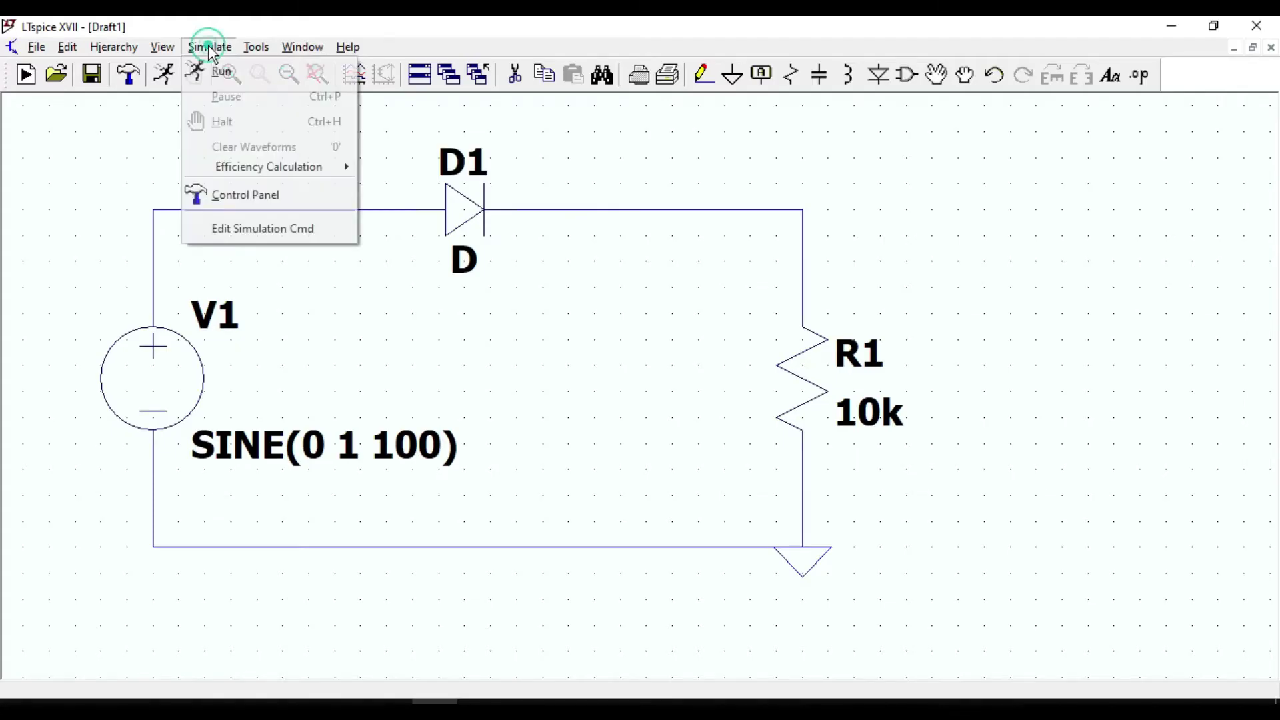
{"action": "left_click", "coordinate": [271, 230]}
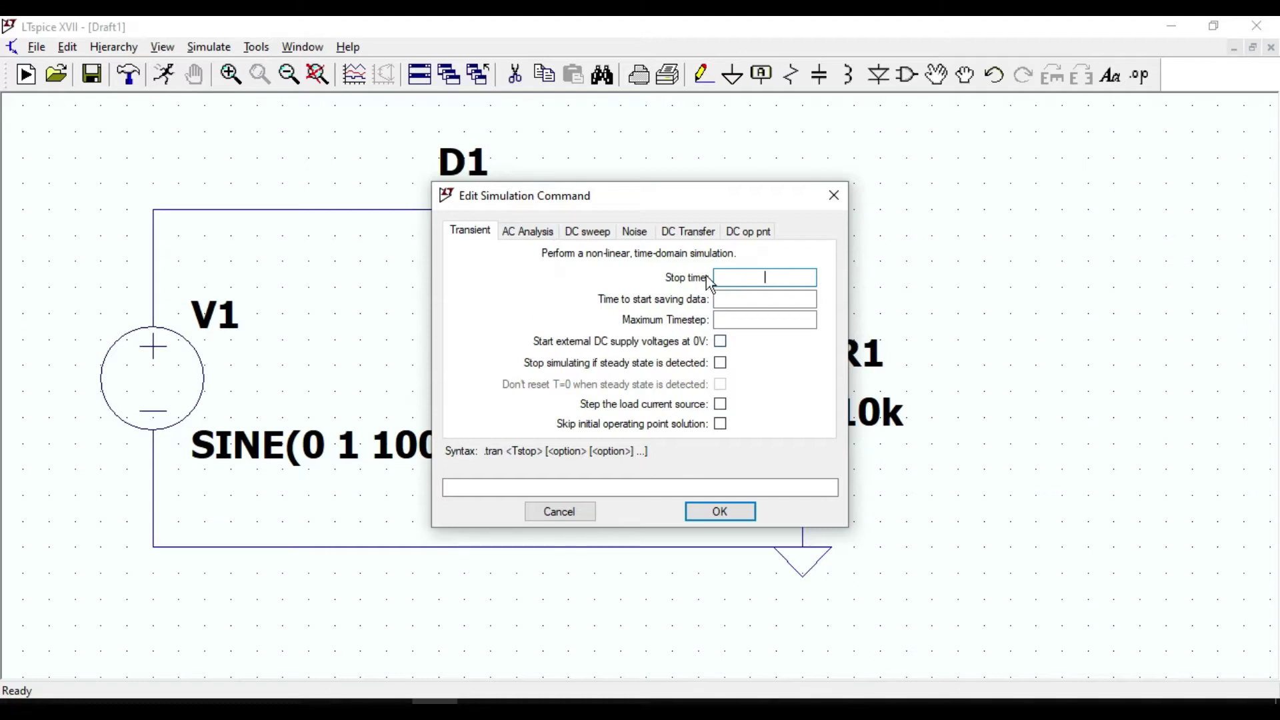
{"action": "type", "text": "0.05"}
{"action": "left_click", "coordinate": [730, 519]}
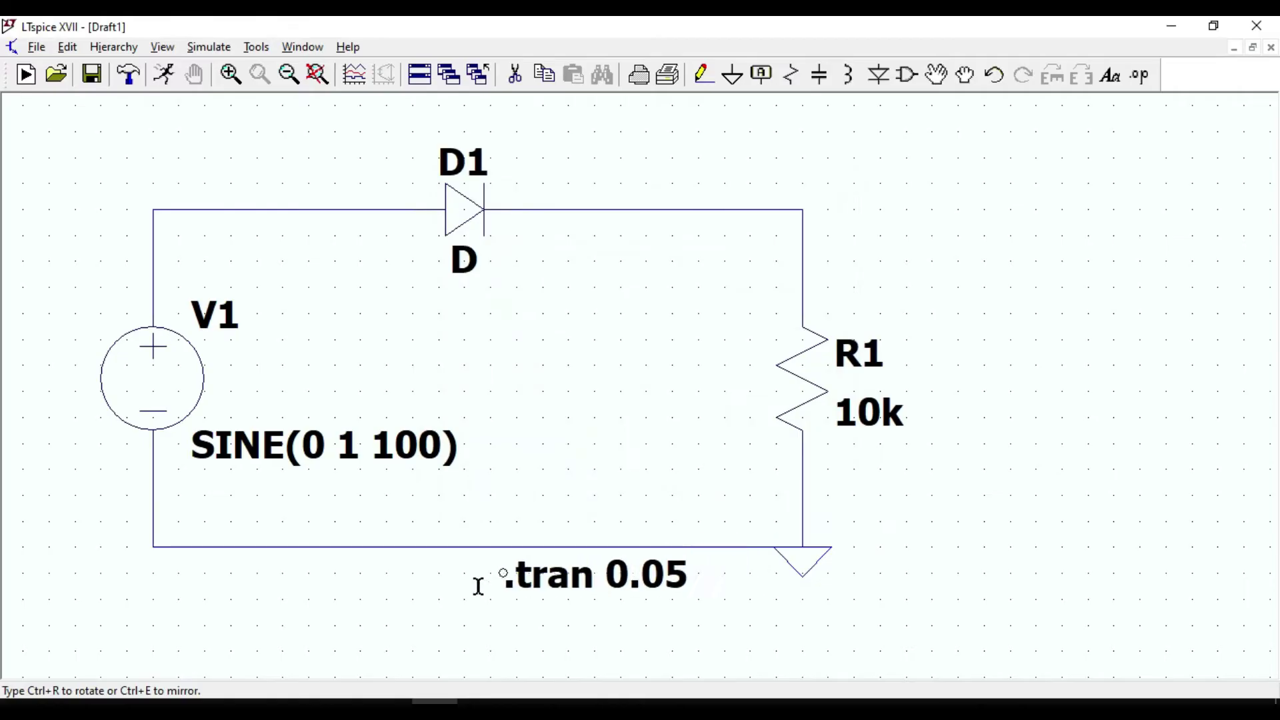
- Place the .tran 0.05 directive below the circuit, run it, and plot V(n002) after the diode
{"action": "left_click", "coordinate": [440, 603]}
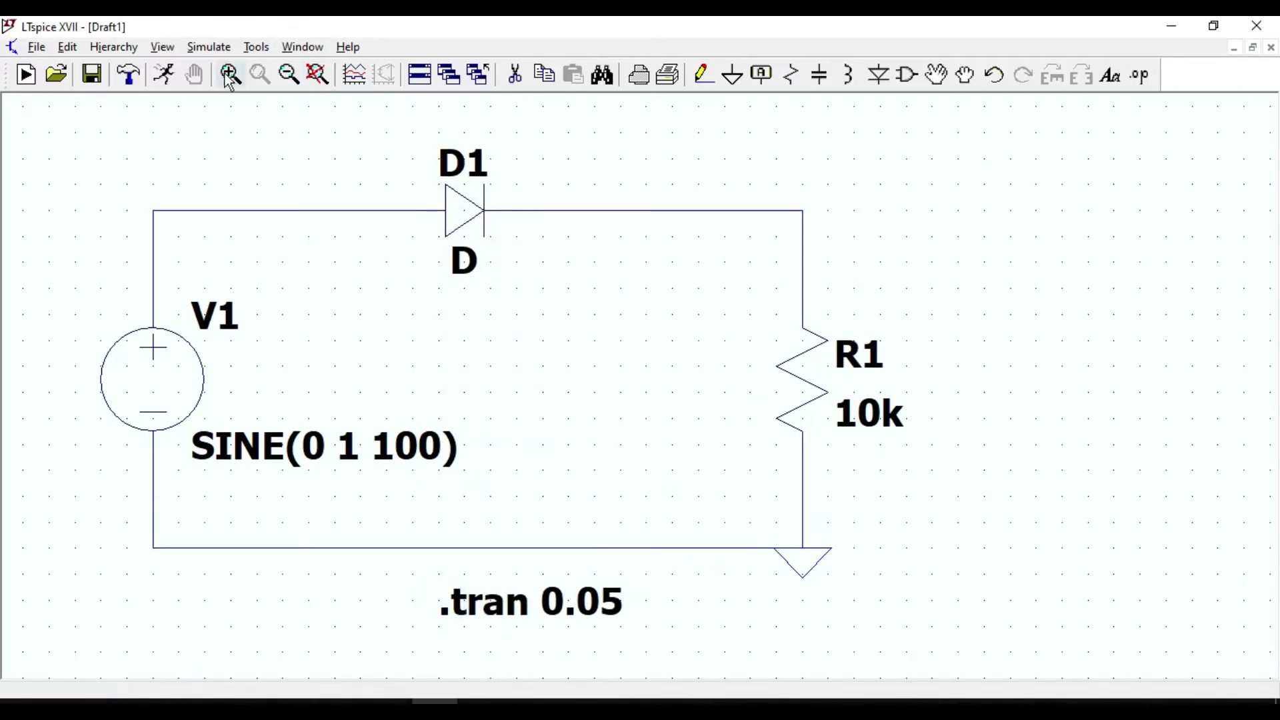
{"action": "left_click", "coordinate": [163, 74]}
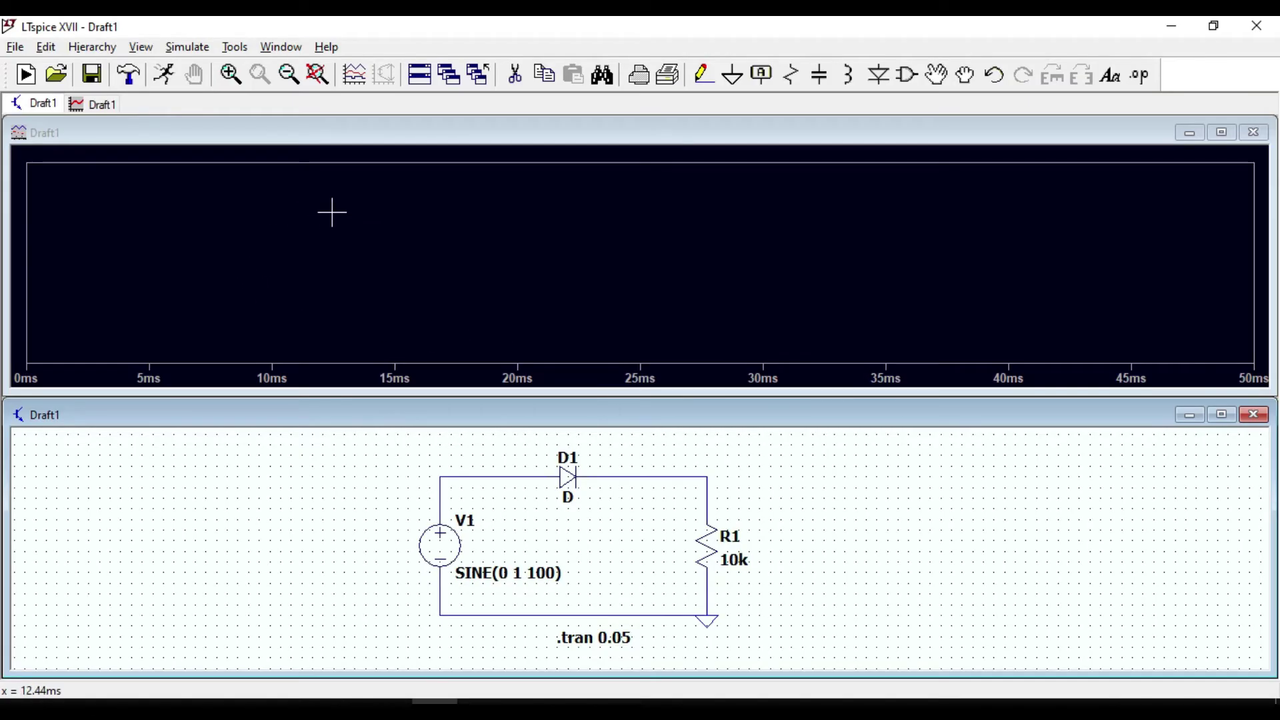
{"action": "left_click", "coordinate": [708, 476]}
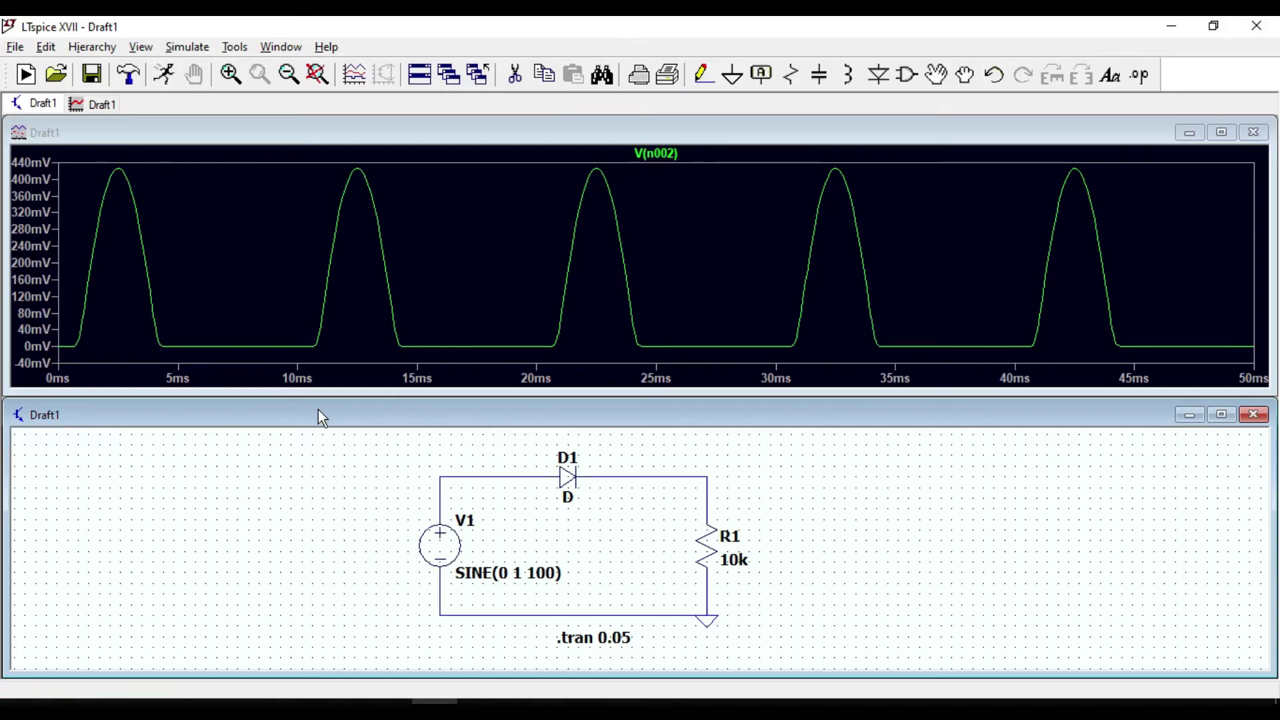
- Probe the wire at V1's top to overlay the input V(n001) on the plot
{"action": "left_click", "coordinate": [442, 499]}
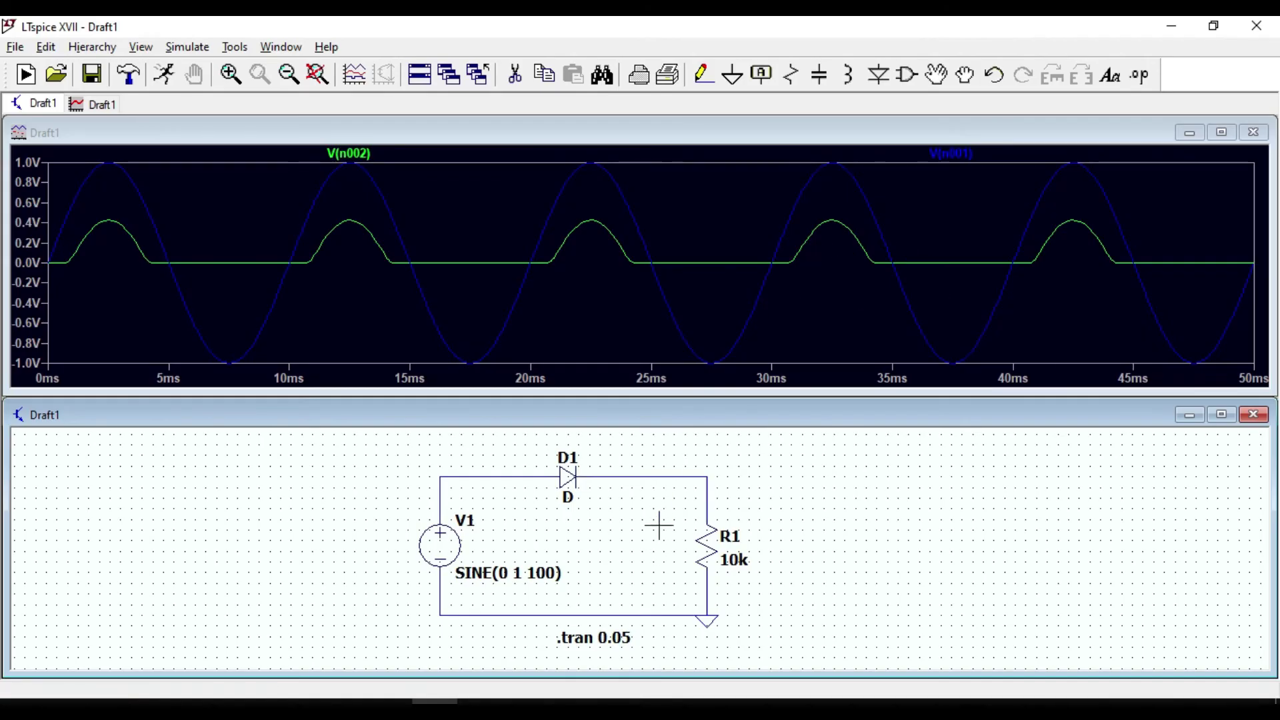
- Place capacitor C1 beside R1 inside the circuit
{"action": "left_click", "coordinate": [820, 73]}
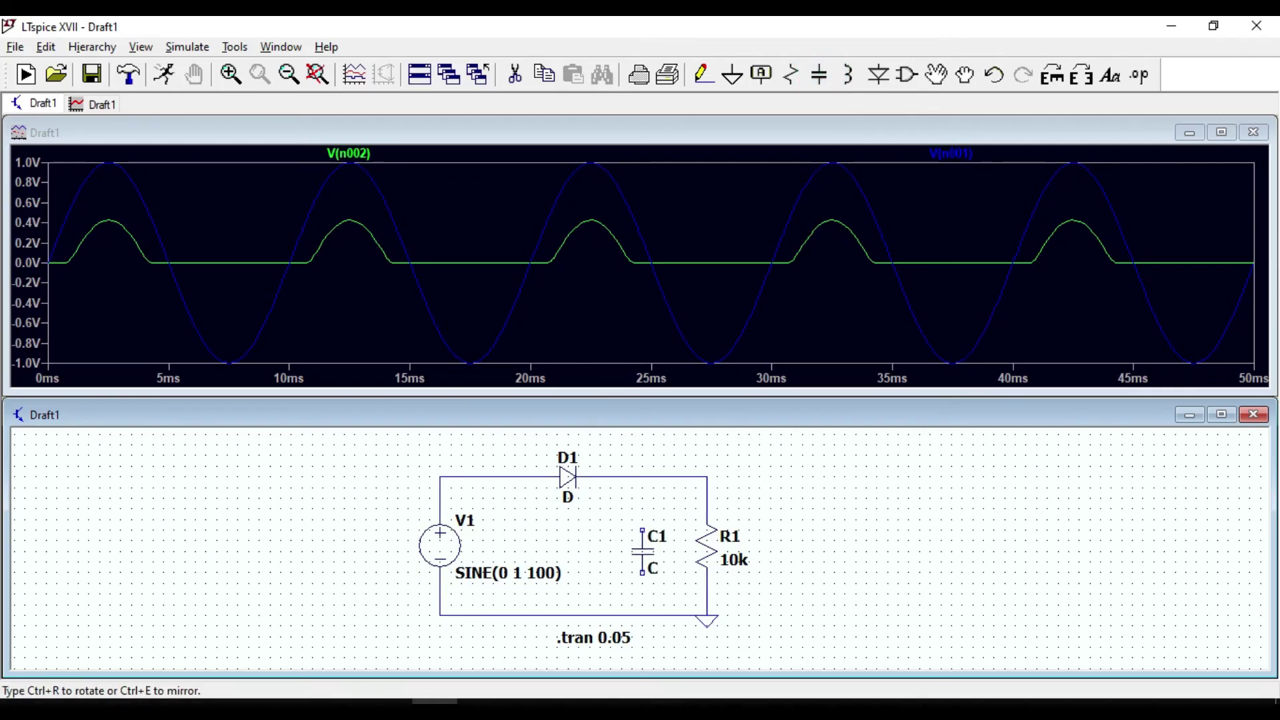
{"action": "left_click", "coordinate": [632, 542]}
{"action": "key", "text": "Escape"}
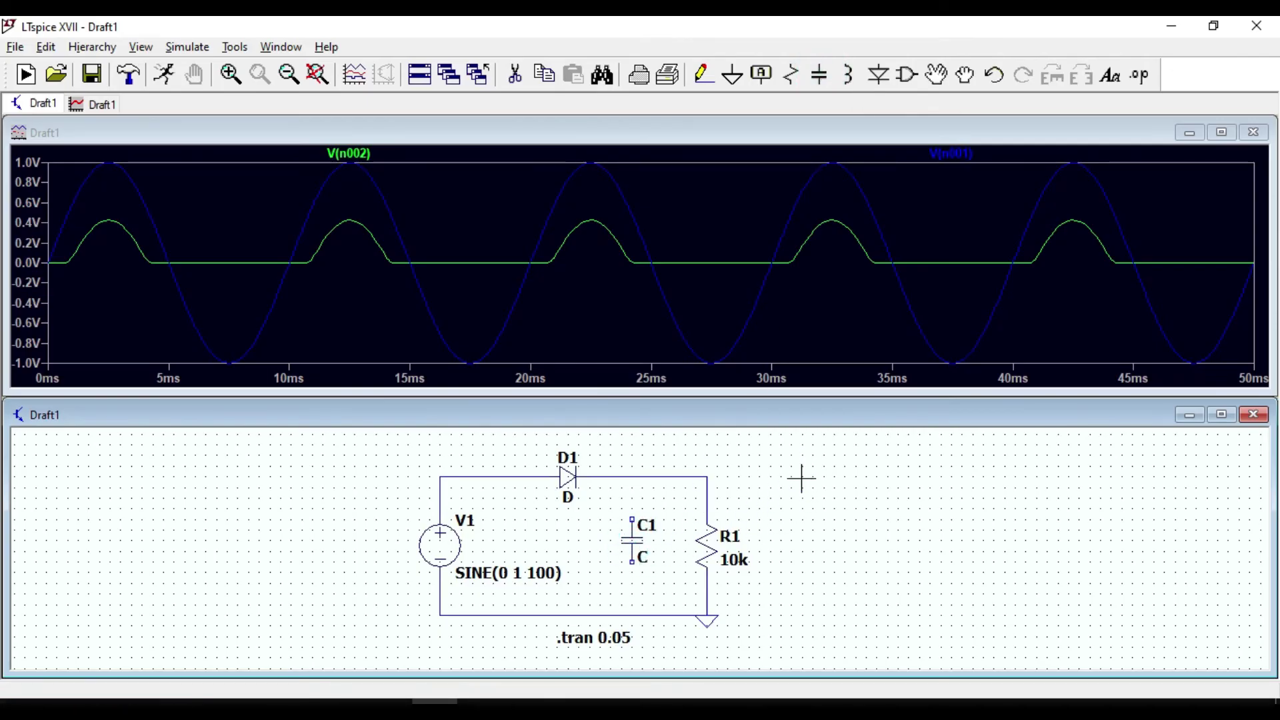
- Wire C1 between the D1–R1 wire and the bottom wire, and set it to 1µ
{"action": "left_click", "coordinate": [704, 74]}
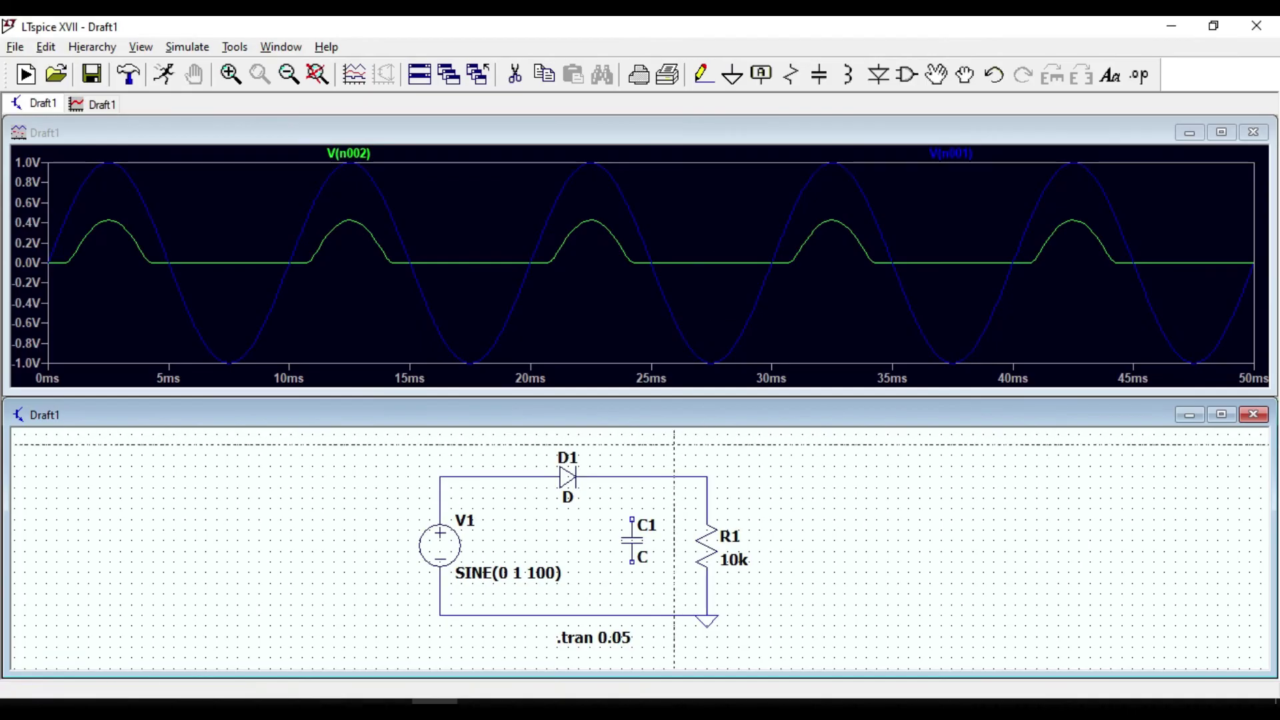
{"action": "left_click", "coordinate": [632, 519]}
{"action": "left_click", "coordinate": [632, 477]}
{"action": "left_click", "coordinate": [632, 564]}
{"action": "left_click", "coordinate": [632, 615]}
{"action": "key", "text": "Escape"}
{"action": "right_click", "coordinate": [638, 541]}
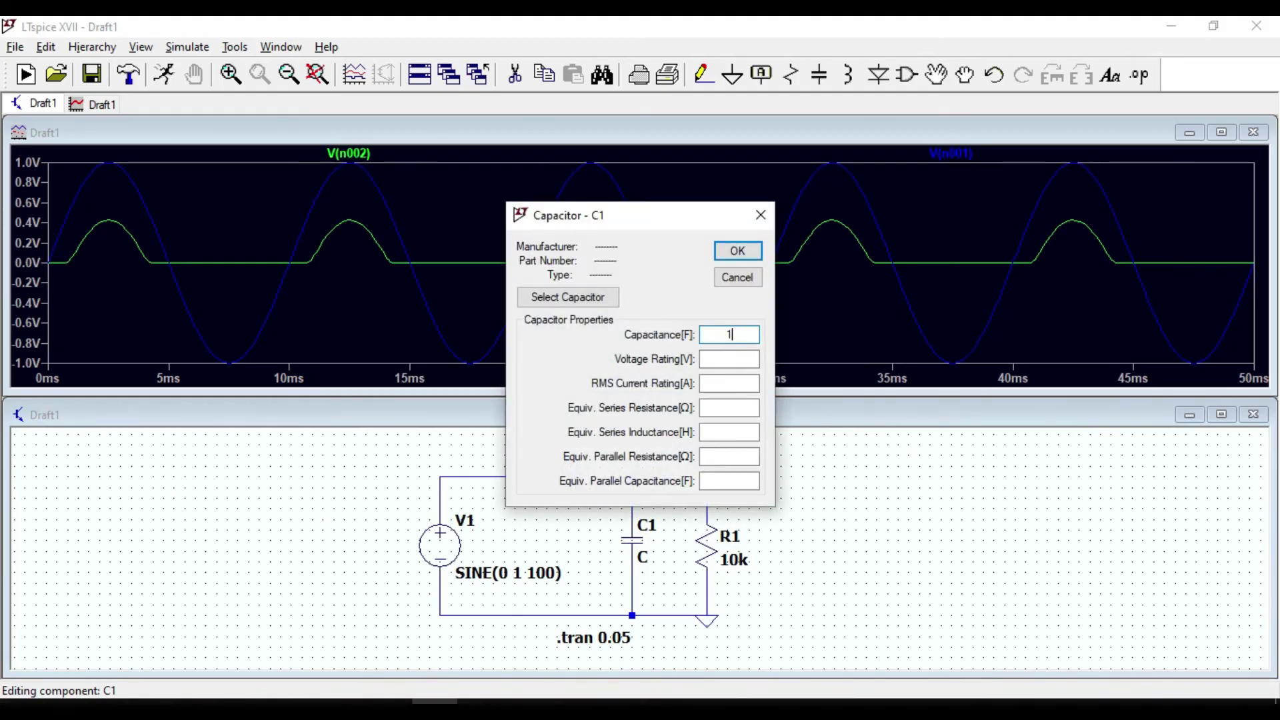
{"action": "left_click", "coordinate": [738, 252]}
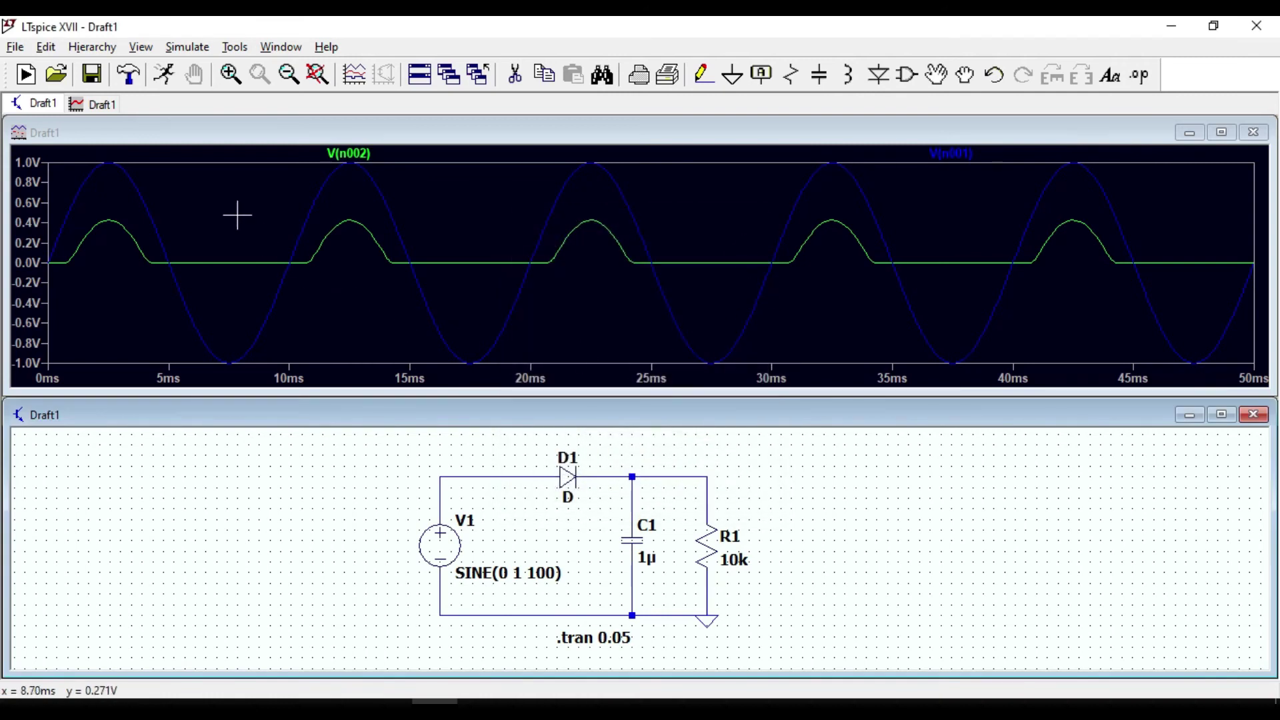
- Re-run the simulation with the 1µ capacitor so V(n002) shows a ripple sagging from 0.4 V toward 0.2 V
{"action": "left_click", "coordinate": [166, 74]}
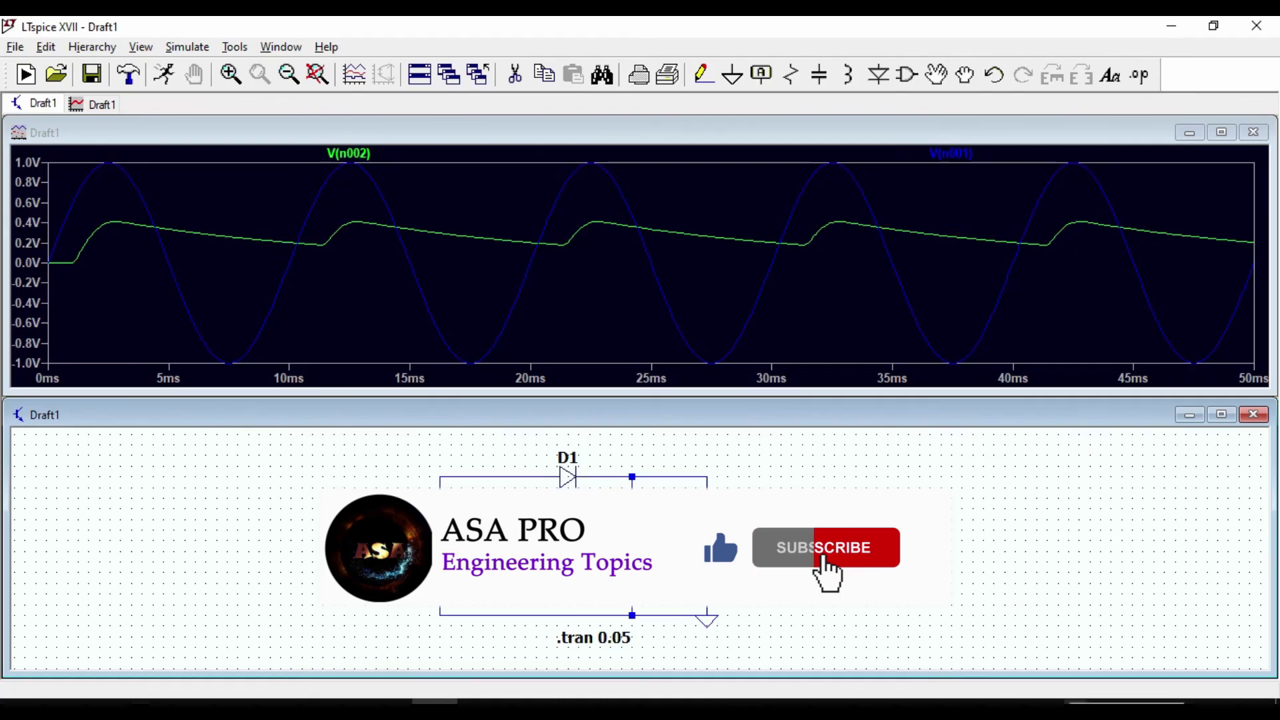
{"action": "left_click", "coordinate": [1040, 708]}
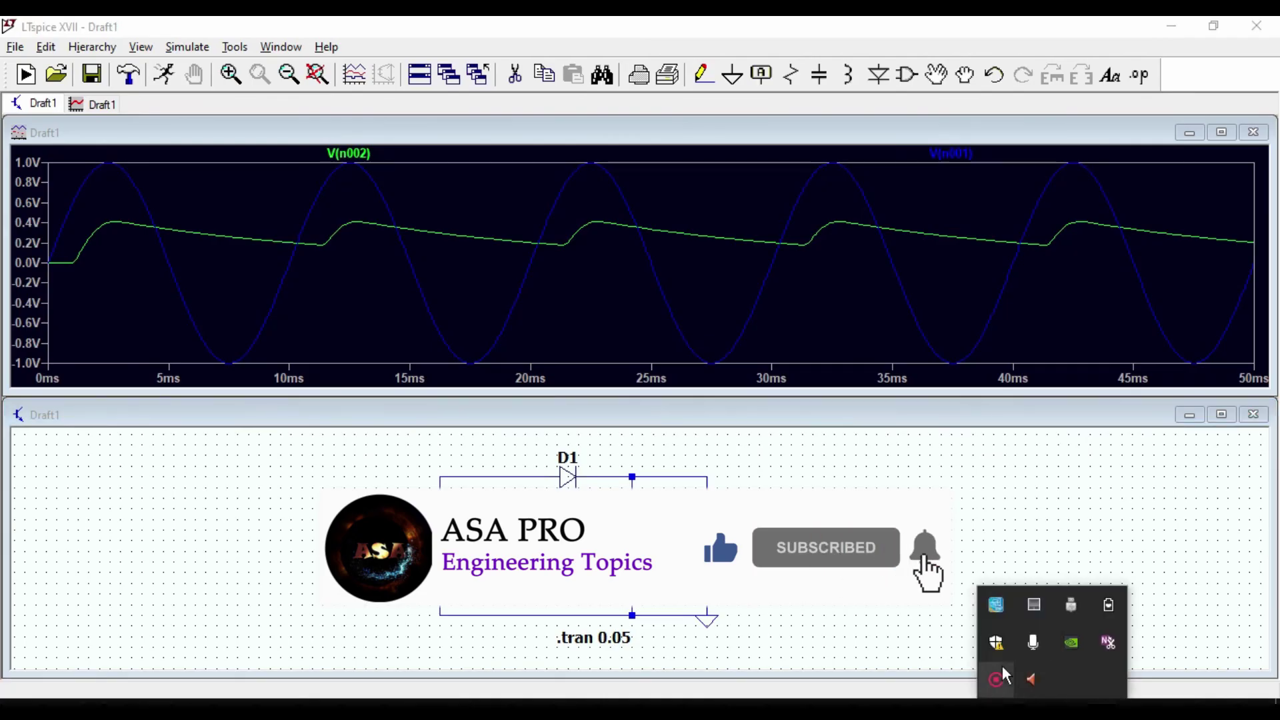